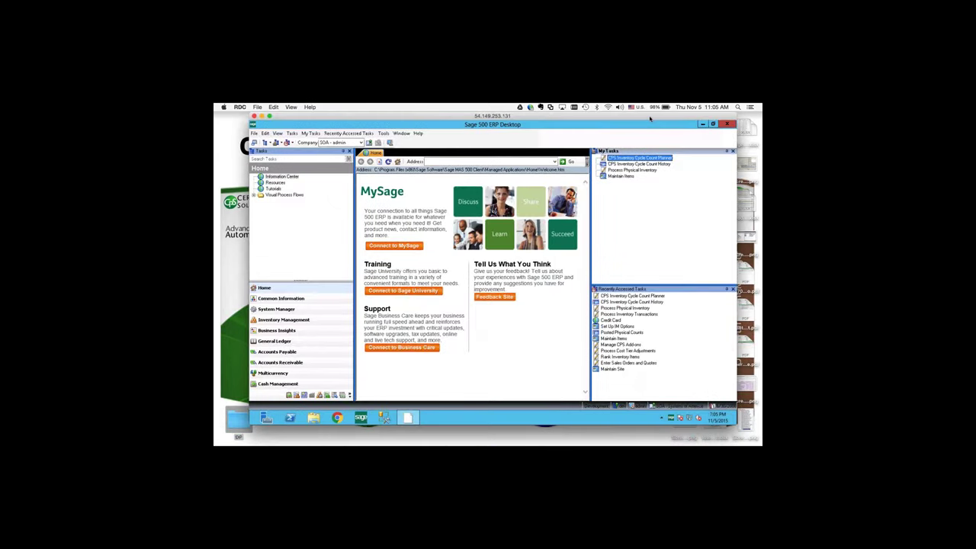
Switch the remote desktop session to full screen
click(257, 109)
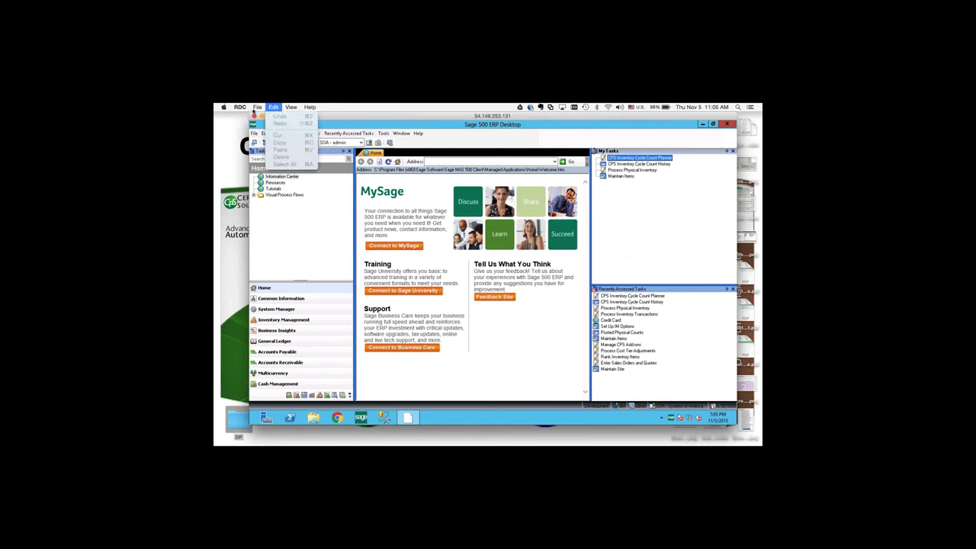
mouse_move(240, 109)
click(299, 123)
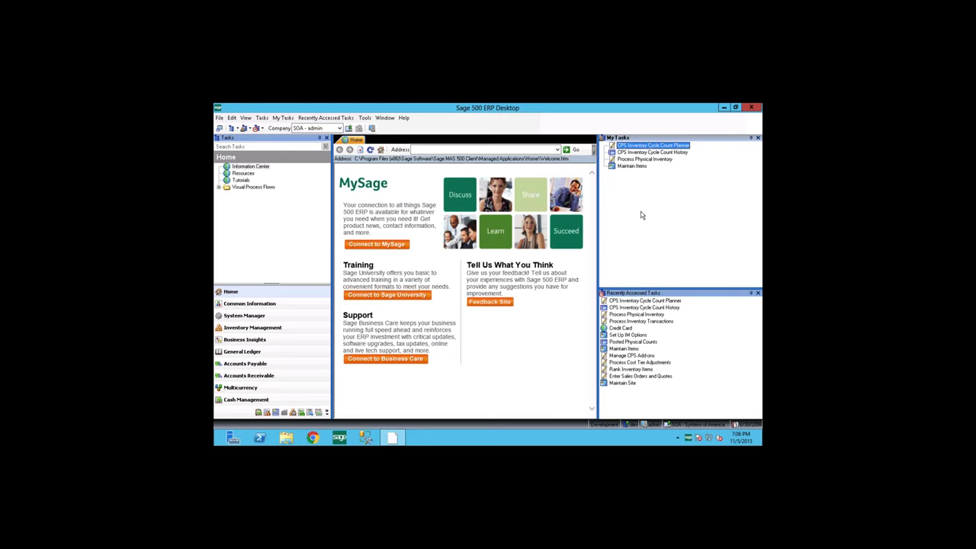
Open the CPS Inventory Cycle Count Planner and load the inventory of the rialto warehouse
double_click(641, 145)
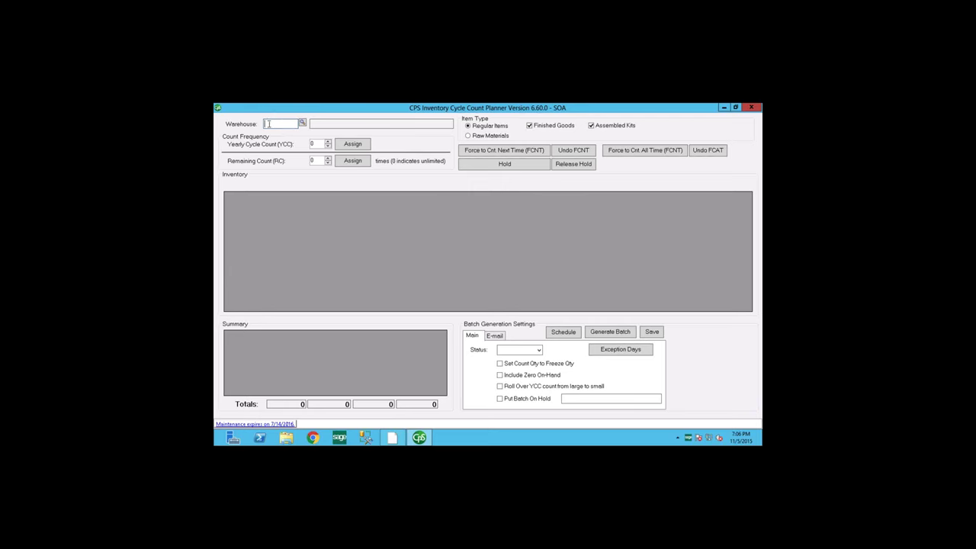
text(rialto)
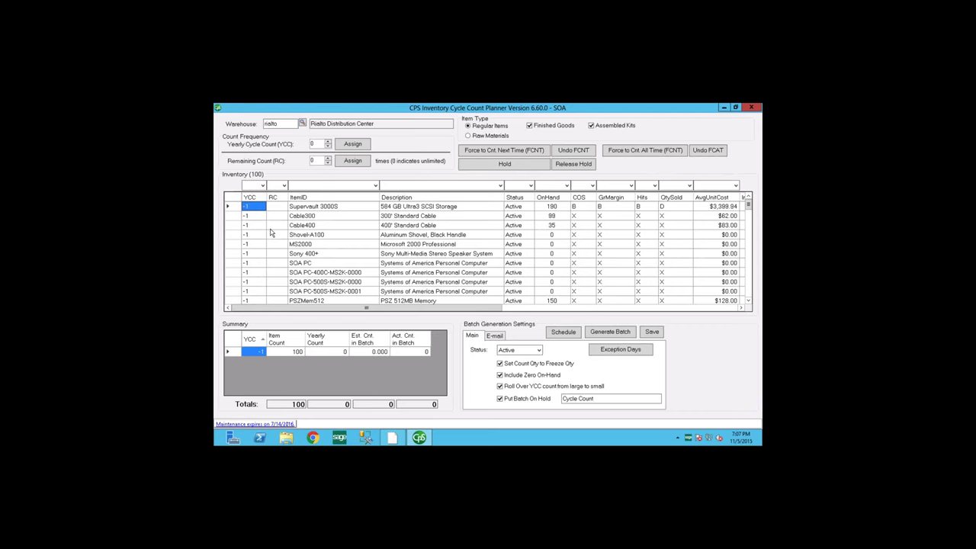
Try filtering the inventory by Item ID "c" and clear the filter again
click(231, 200)
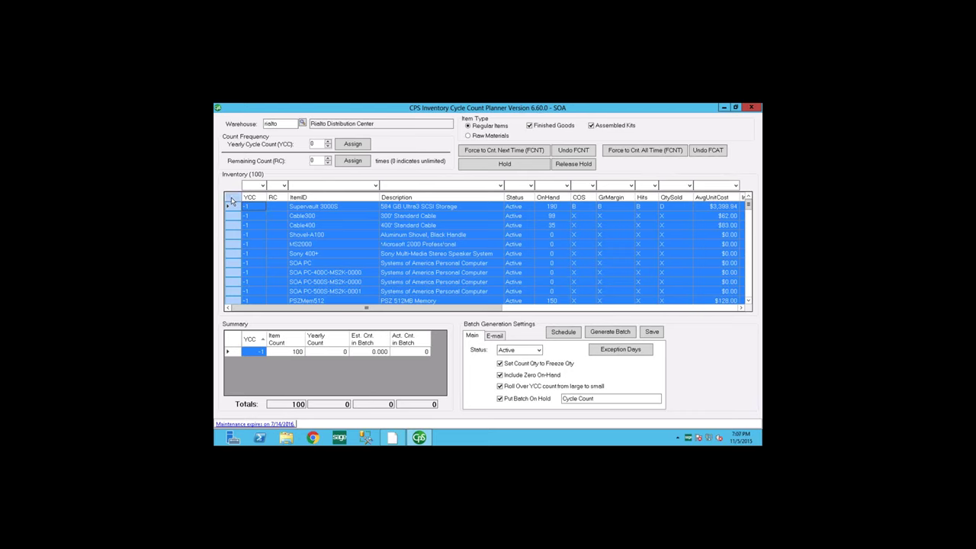
click(276, 243)
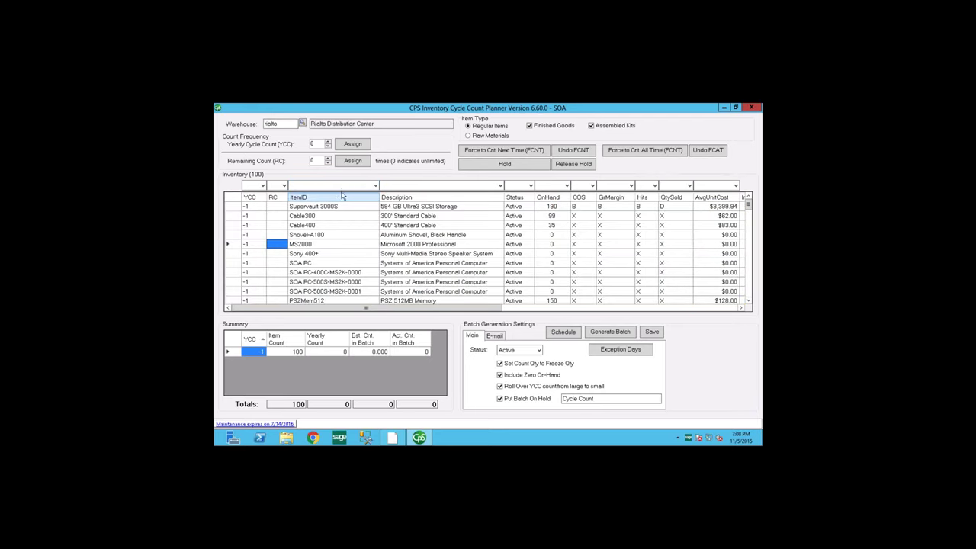
click(327, 185)
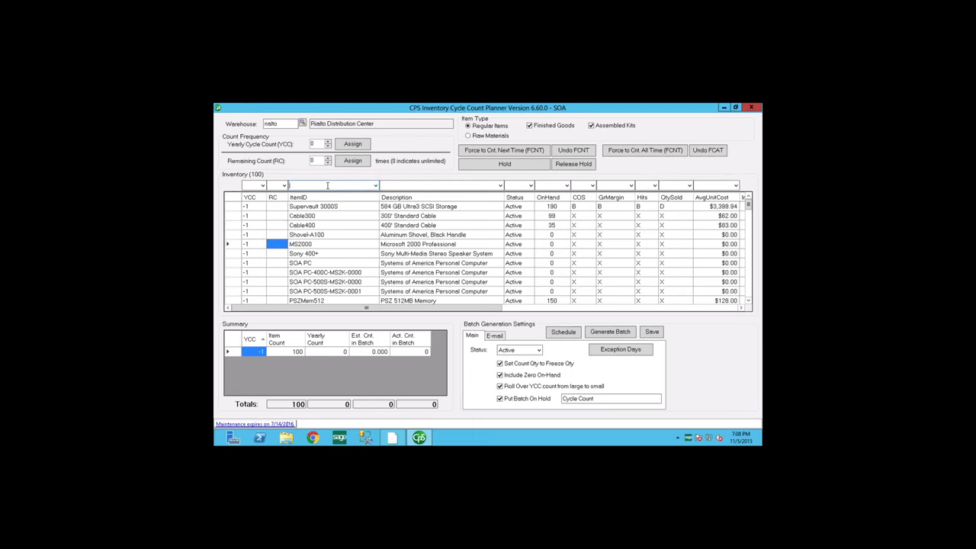
text(c)
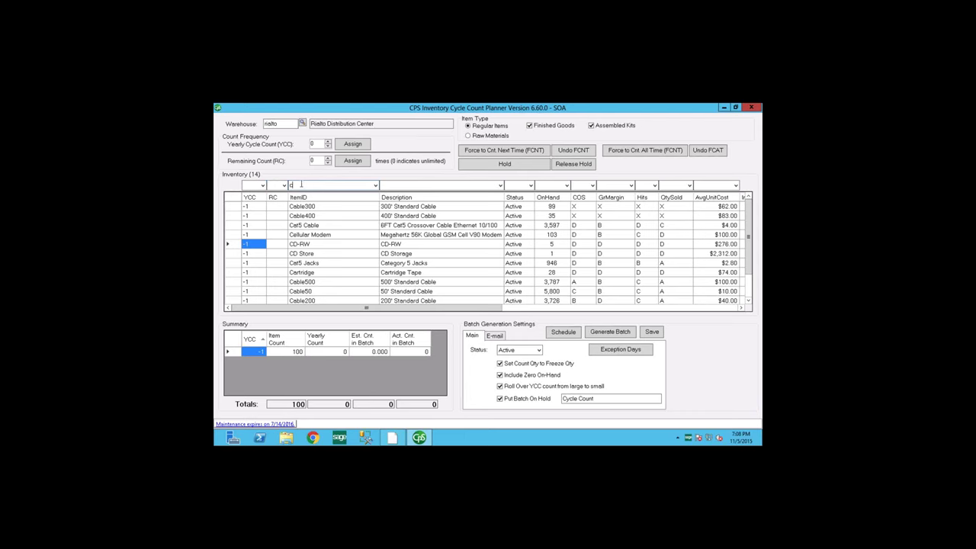
key(BackSpace)
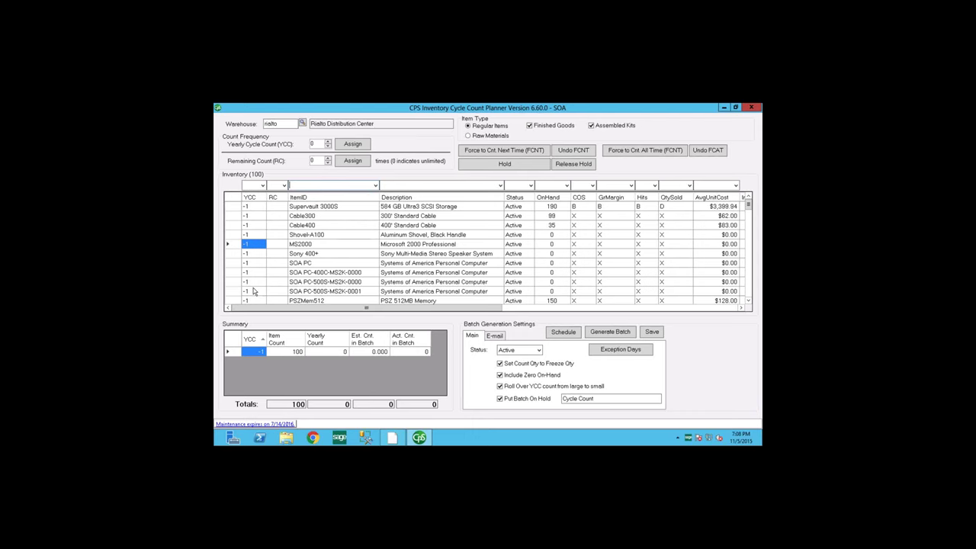
Assign a Yearly Cycle Count of 12 to the Supervault 3000S item
click(231, 208)
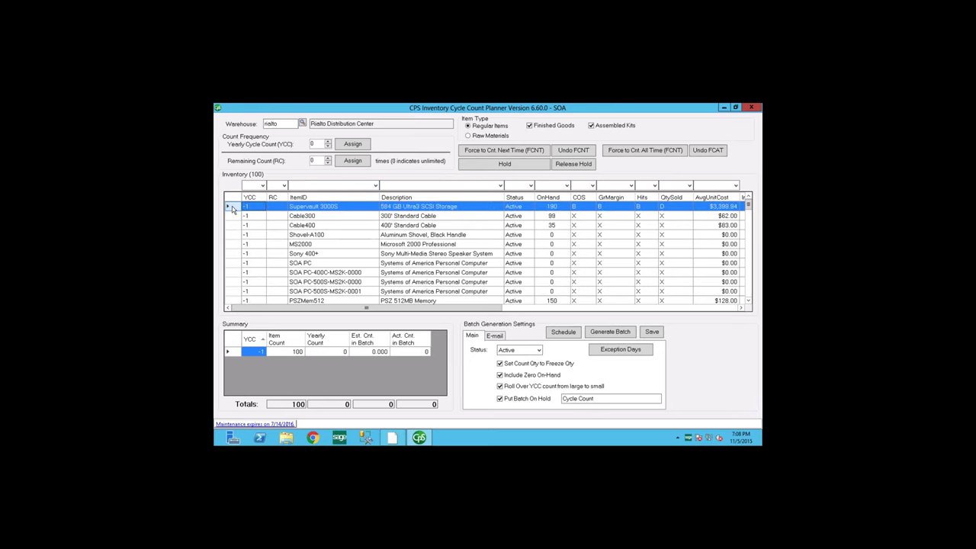
double_click(318, 143)
text(12)
click(352, 144)
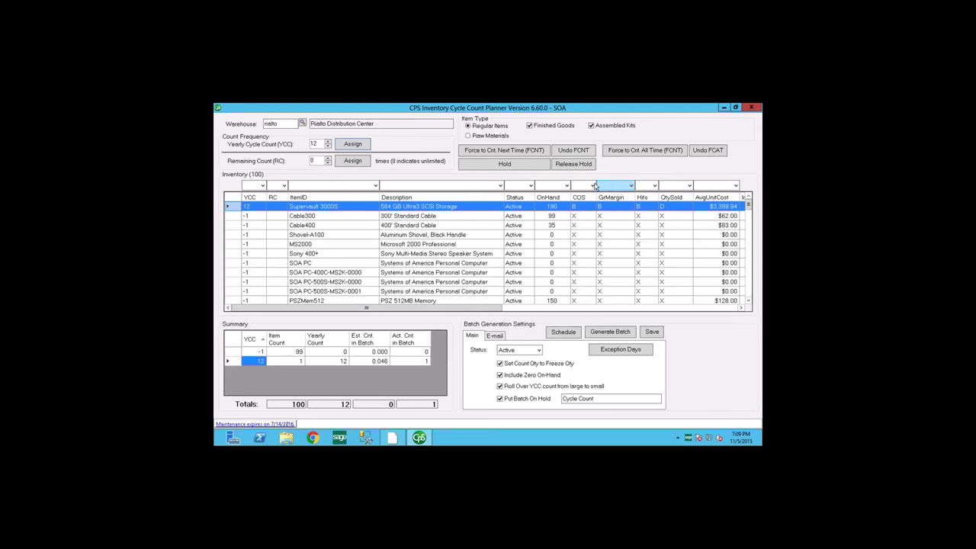
Filter the inventory by COS rank A and assign a Yearly Cycle Count of 12 to all filtered items
click(593, 186)
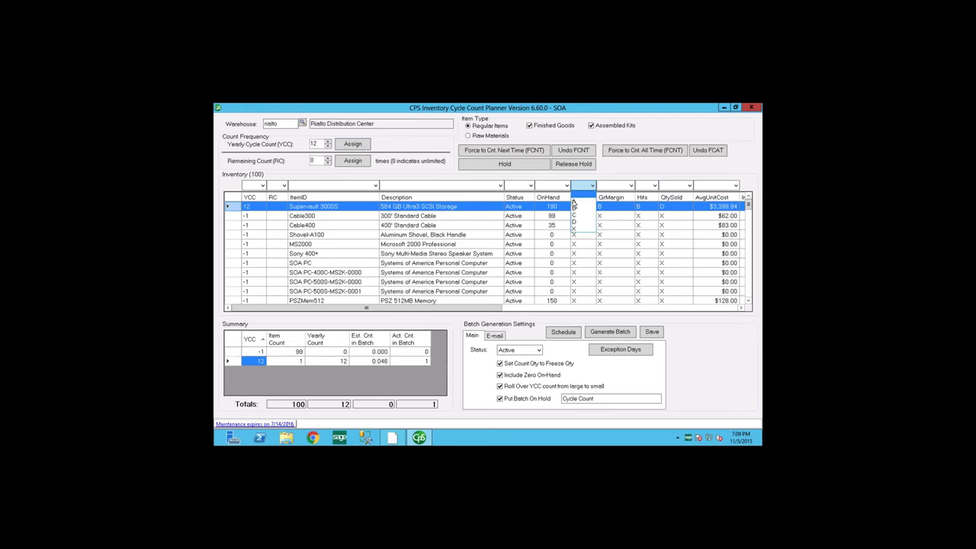
click(577, 202)
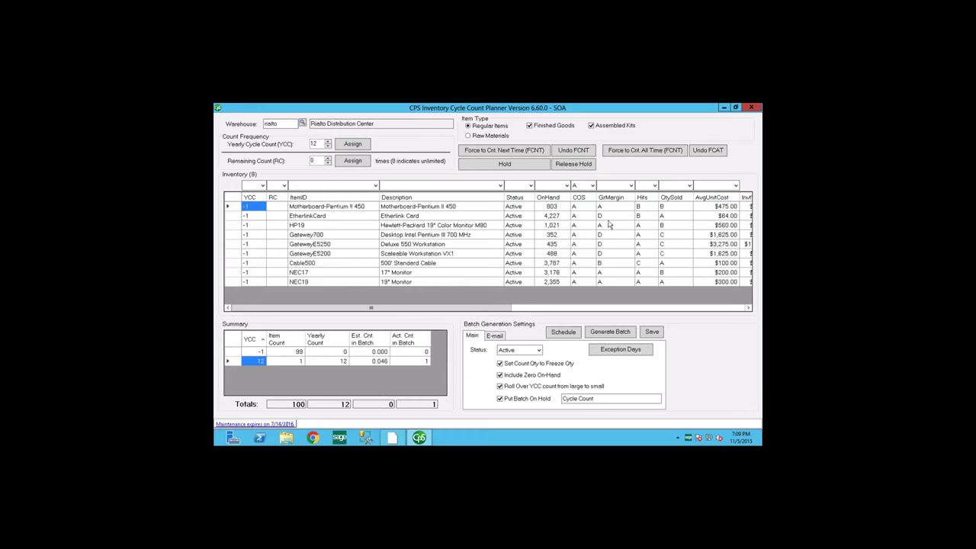
click(234, 201)
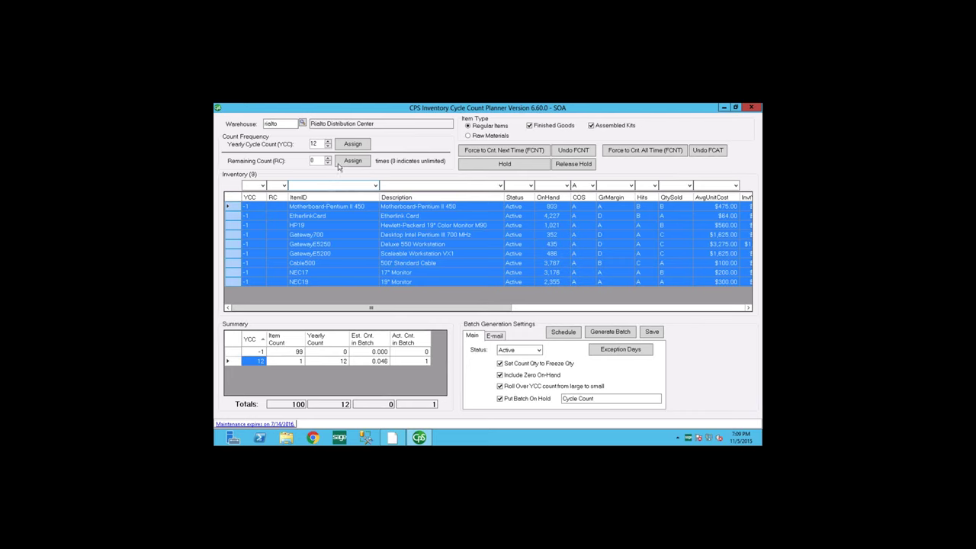
click(354, 146)
mouse_move(267, 150)
click(236, 216)
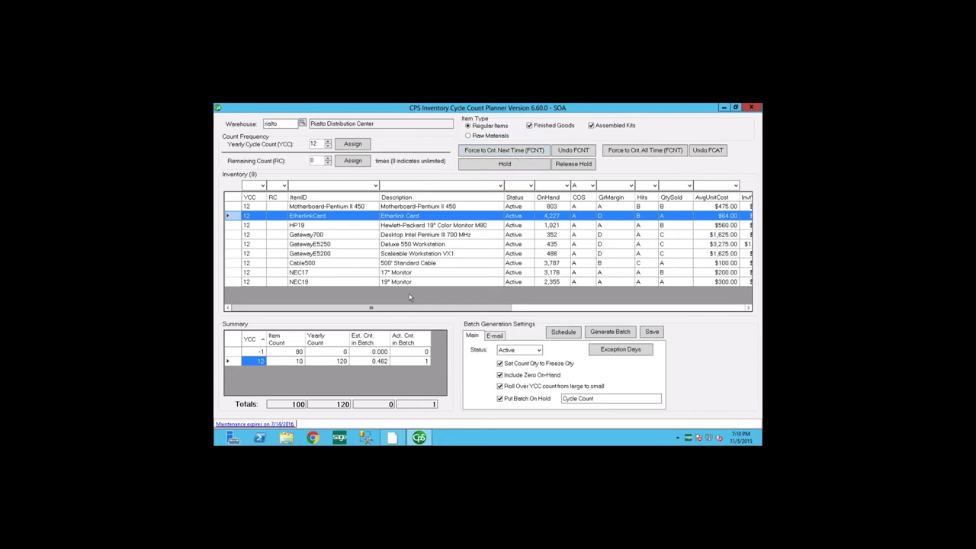
Try filtering the list by YCC -1, and reload the rialto warehouse to clear all filters
drag(442, 309, 338, 305)
click(254, 186)
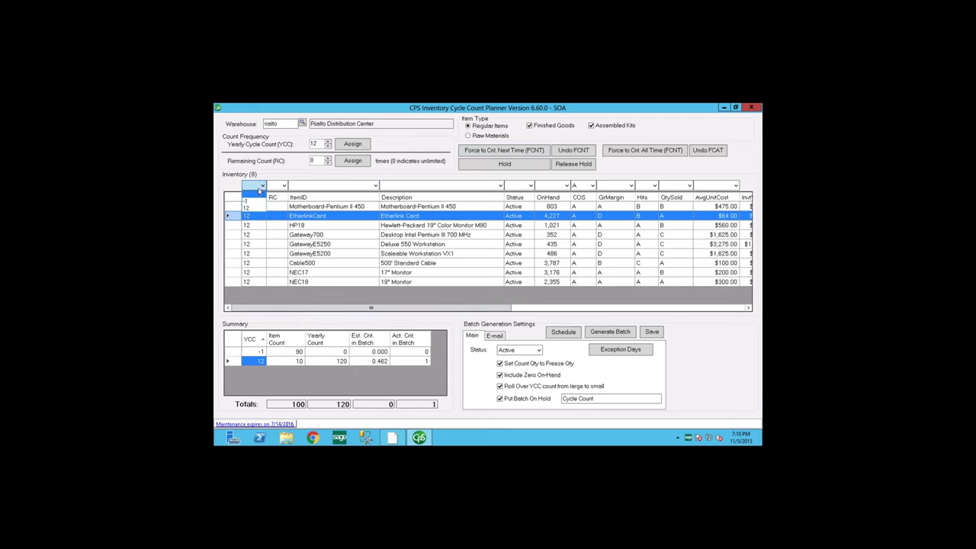
click(252, 200)
click(254, 185)
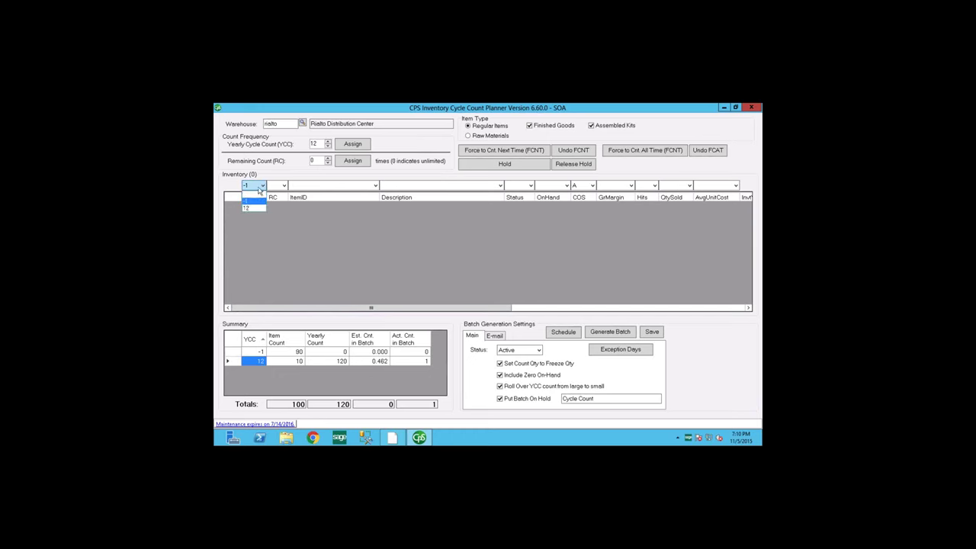
click(314, 184)
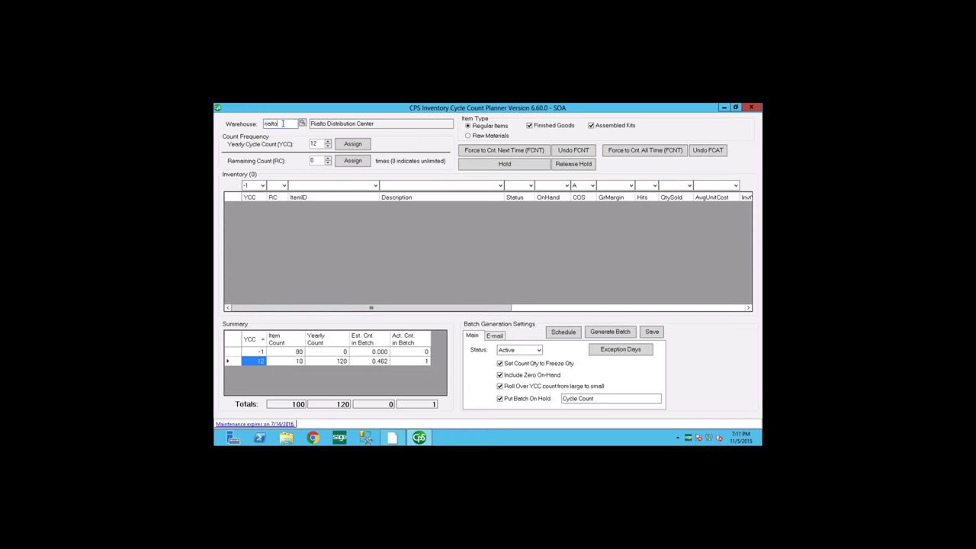
key(Return)
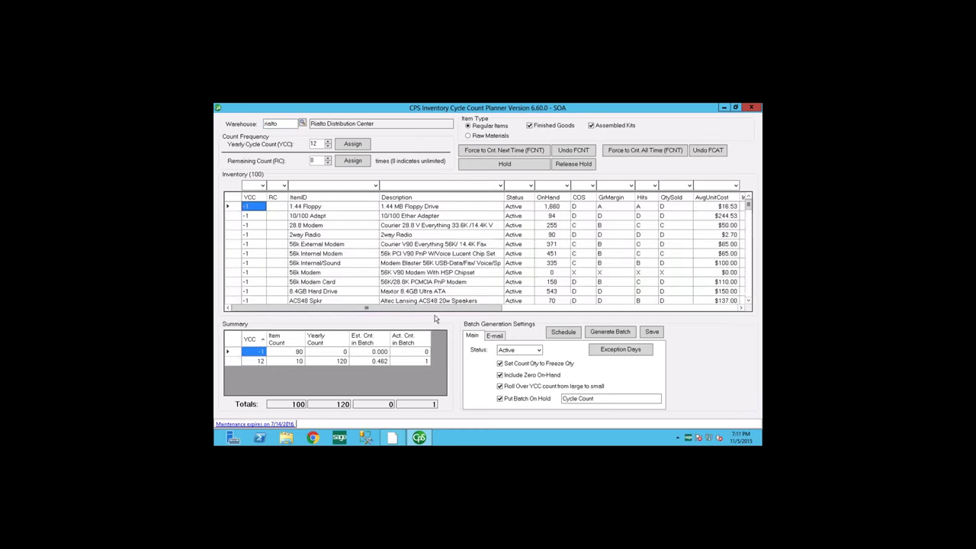
Sort the inventory by average unit cost in descending order
drag(458, 310, 496, 319)
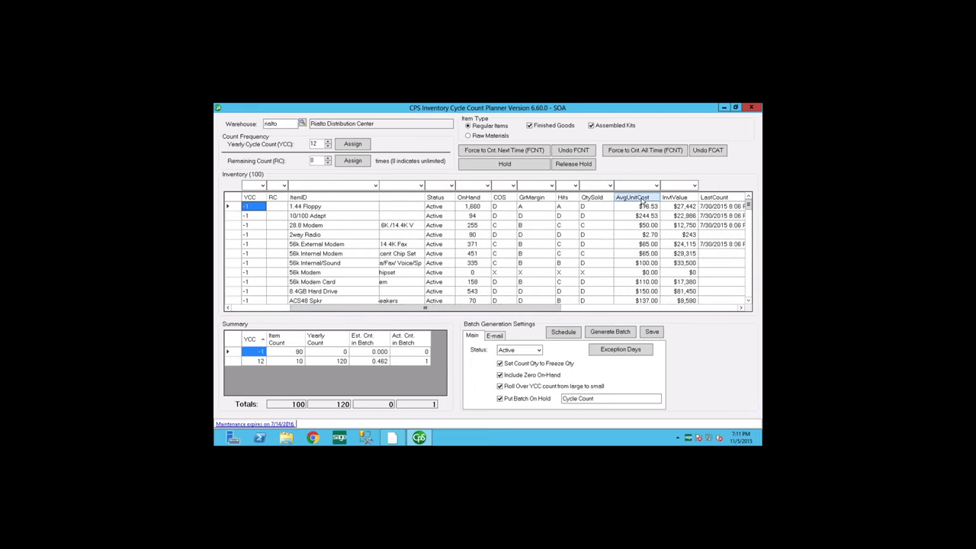
click(641, 200)
click(642, 199)
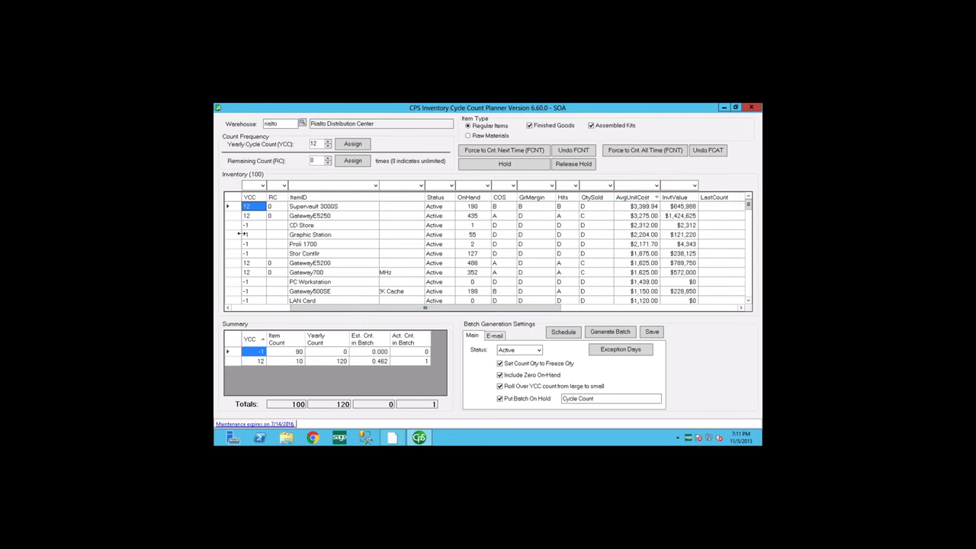
Assign a Yearly Cycle Count of 4 to the costliest items, from Supervault 3000S through LAN Card
click(231, 208)
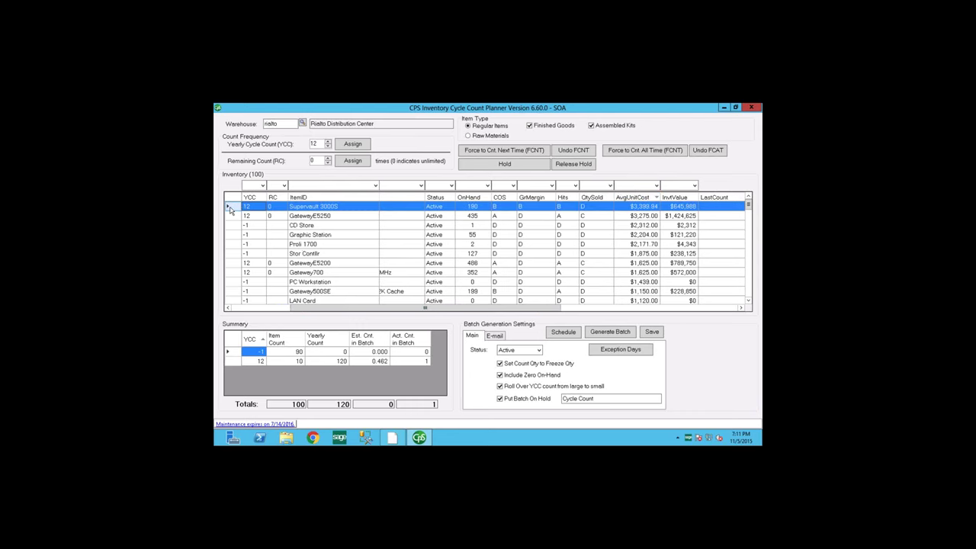
key(shift+Down)
key(shift+Down)
key(shift+Down)
key(shift+Down)
key(shift+Down)
key(shift+Down)
key(shift+Down)
key(shift+Down)
key(shift+Down)
key(shift+Down)
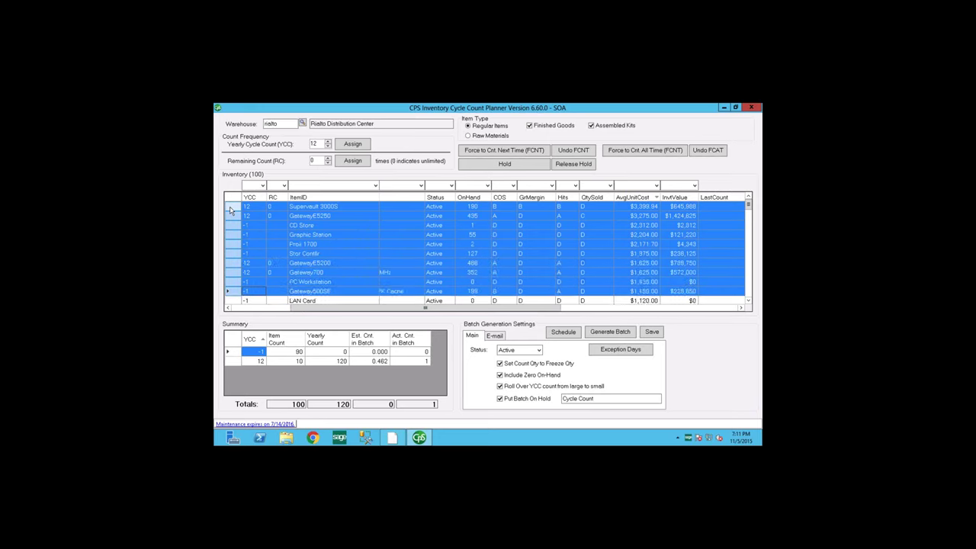
scroll(231, 210, down, 2)
key(shift+Up)
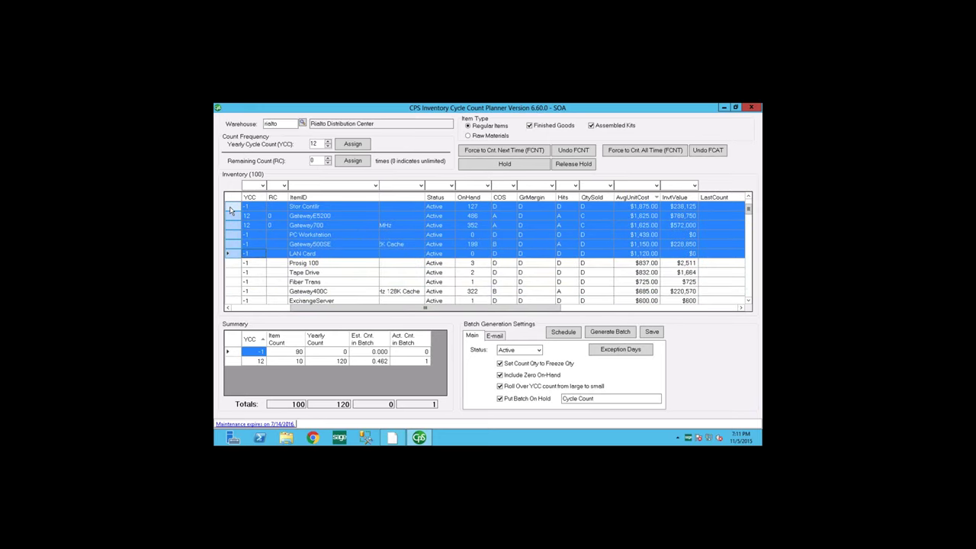
key(shift+Down)
drag(321, 143, 302, 145)
text(4)
click(358, 146)
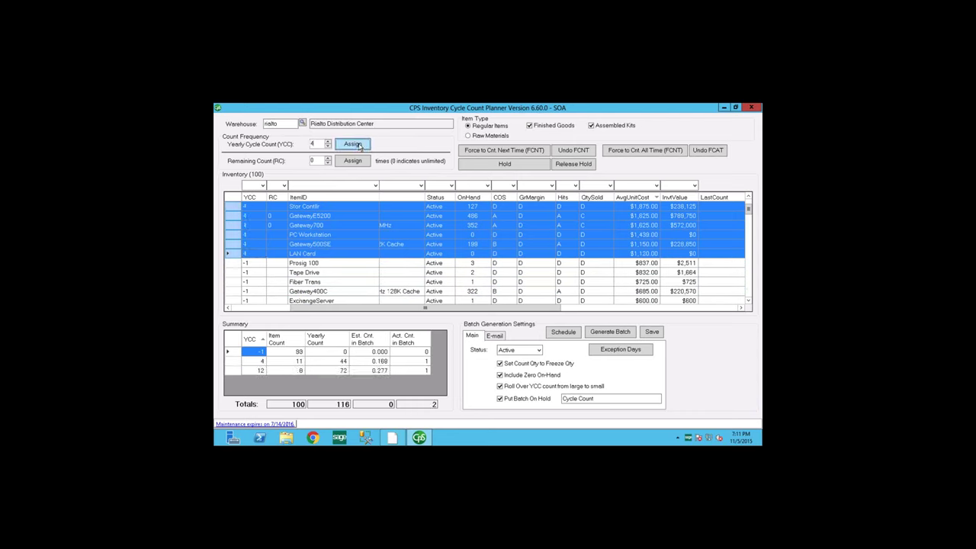
Assign a Yearly Cycle Count of 3 to the items from Prosig 100 through PSZMNT15
click(233, 263)
key(shift+Down)
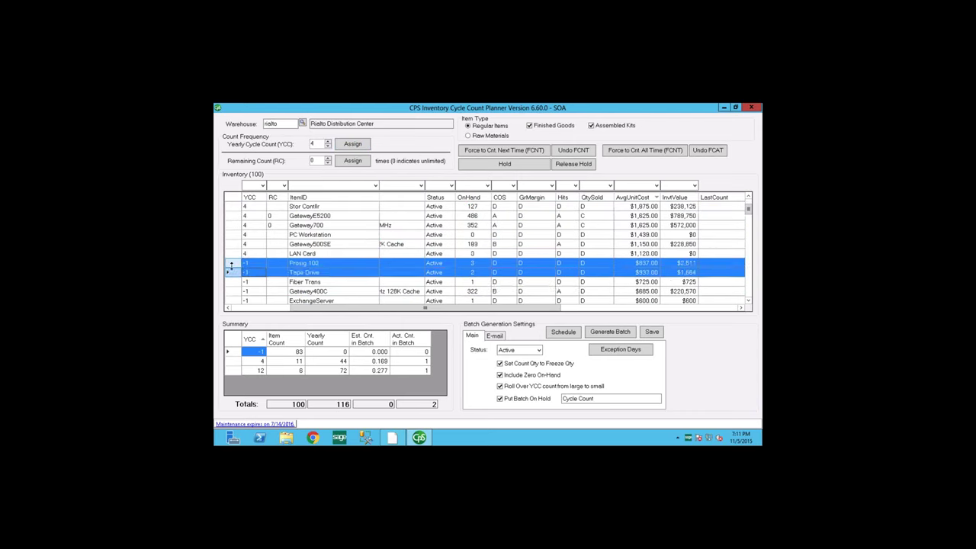
key(shift+Down)
key(shift+Down)
key(shift+Down)
key(shift+Down)
key(shift+Down)
key(shift+Down)
key(shift+Down)
key(shift+Down)
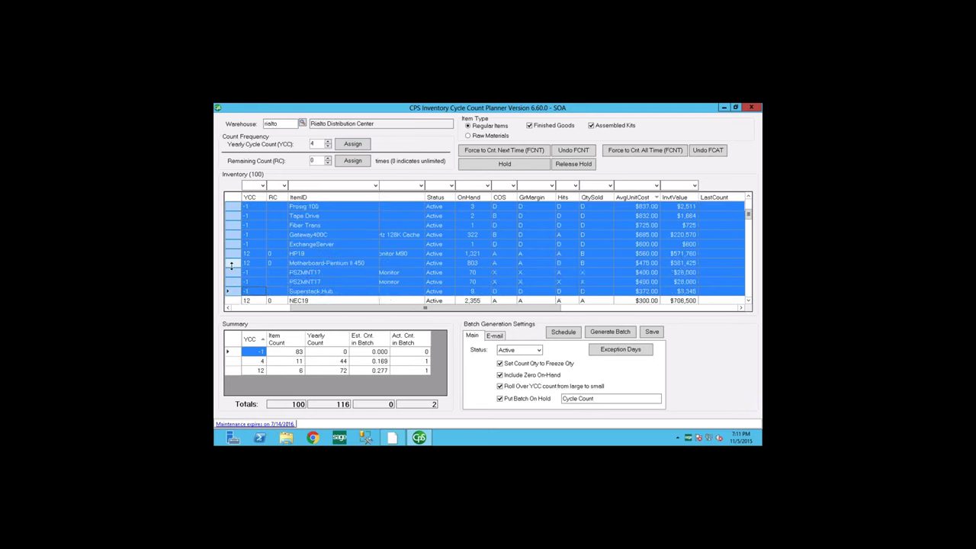
key(shift+Down)
key(shift+Down)
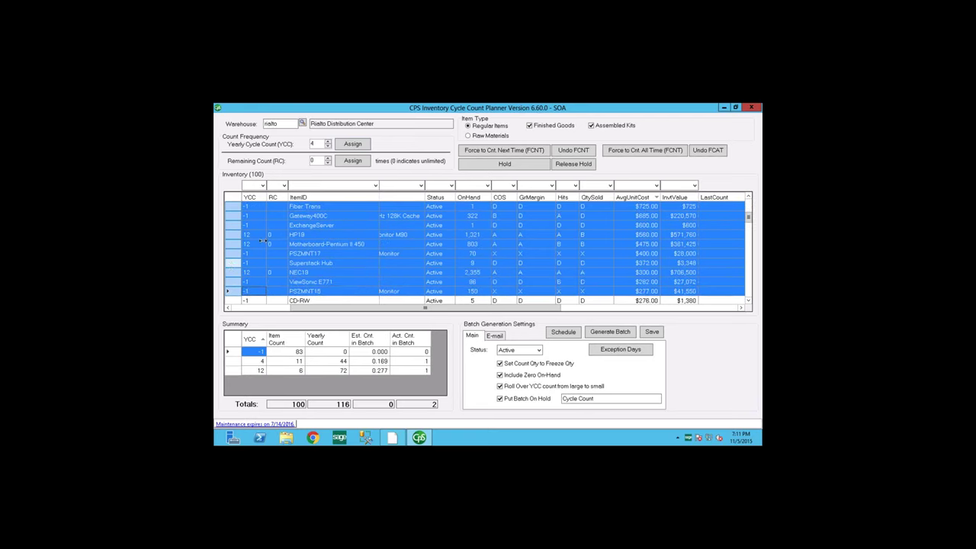
double_click(317, 143)
text(3)
click(352, 144)
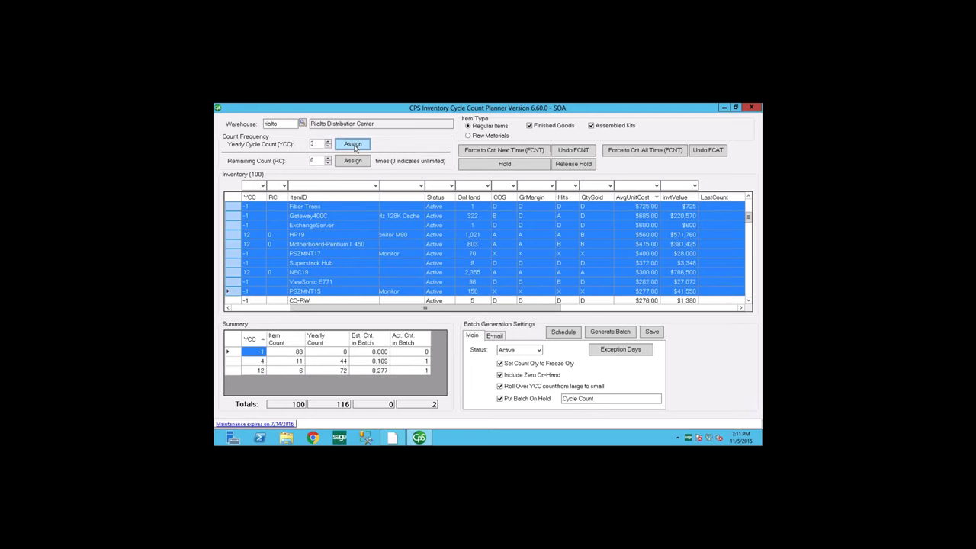
Assign a Yearly Cycle Count of 1 to the cheaper items, from CD-RW through Tanks
click(234, 302)
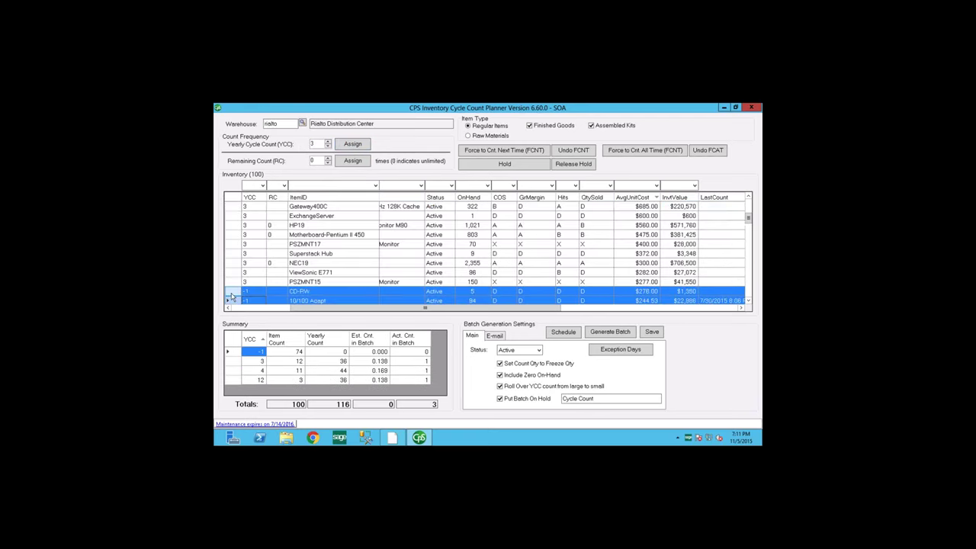
drag(233, 297, 233, 297)
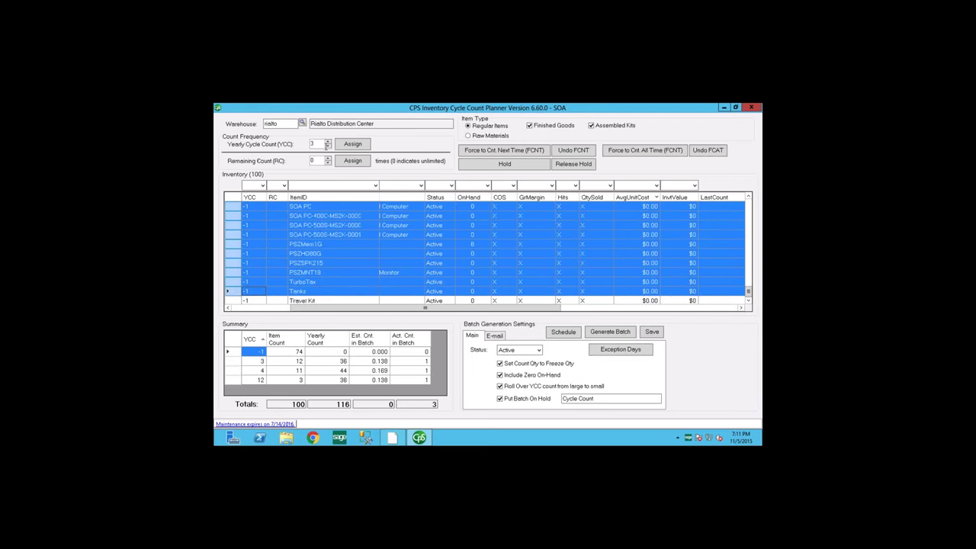
double_click(318, 144)
text(1)
click(353, 144)
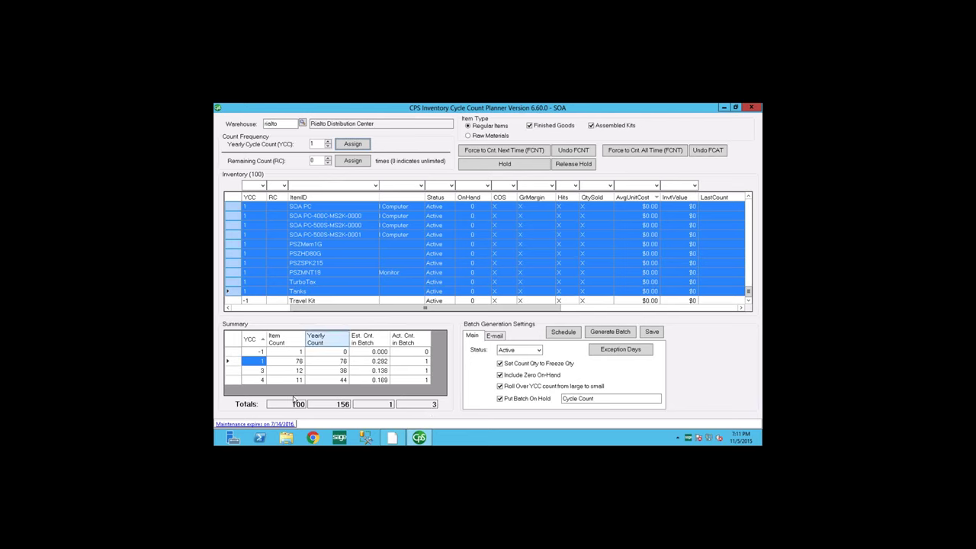
Assign a Yearly Cycle Count of 0 to the Tanks item
click(258, 352)
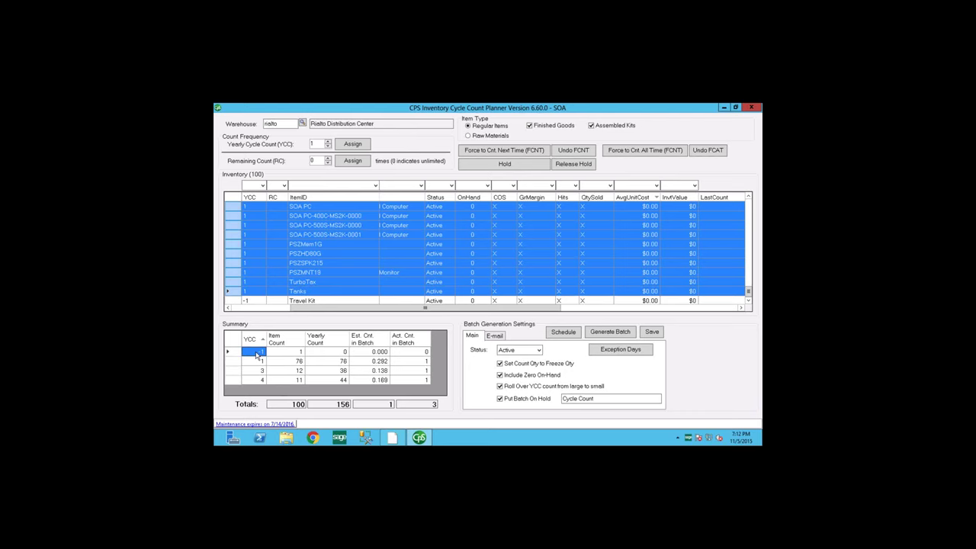
click(231, 291)
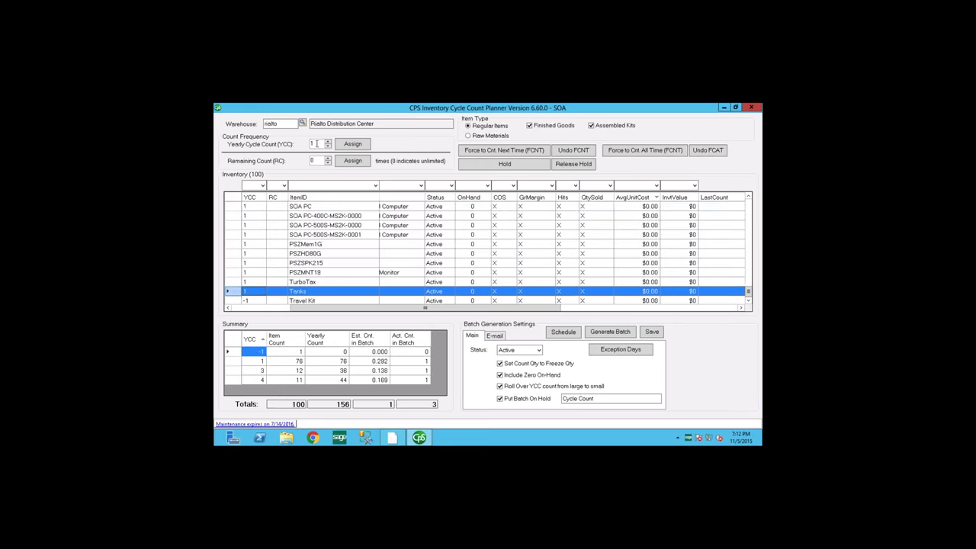
text(0)
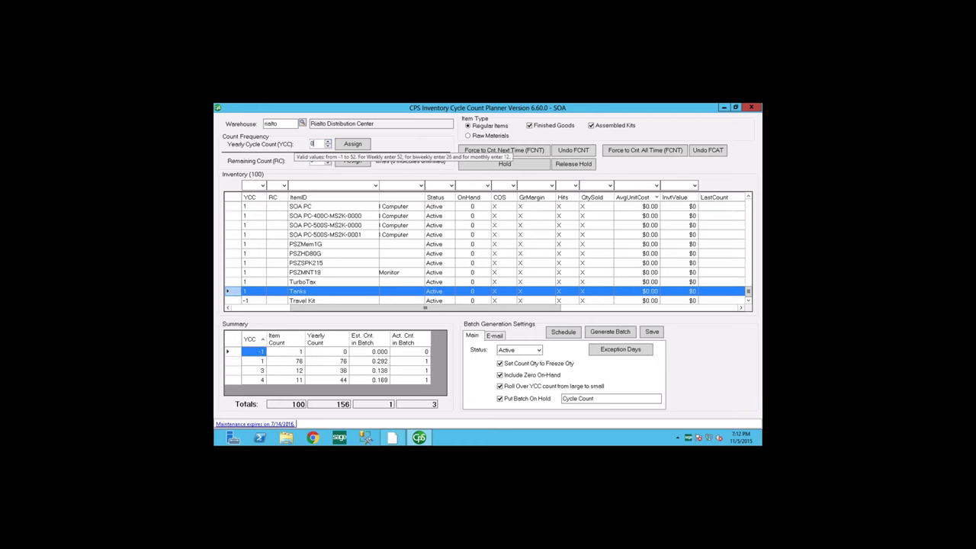
click(353, 144)
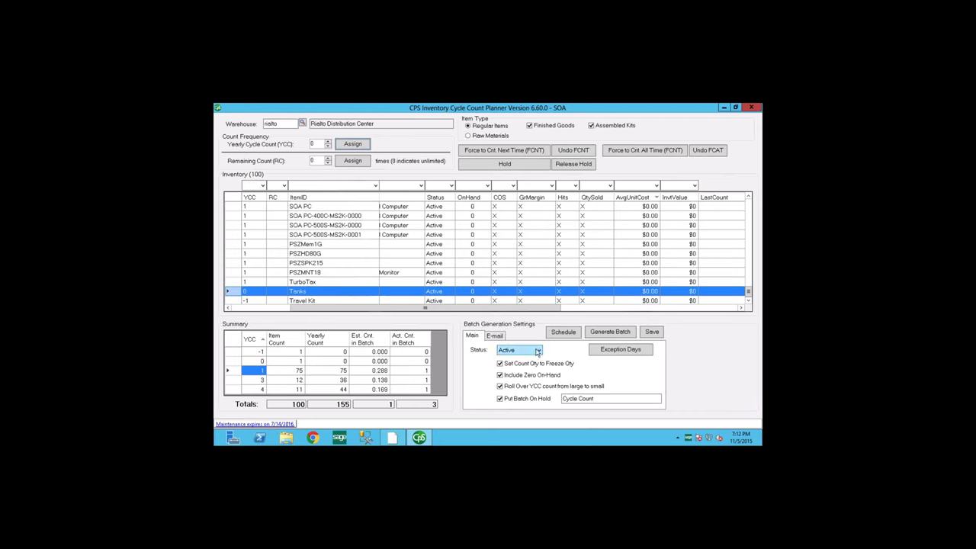
Set the batch generation status to Inactive
click(539, 350)
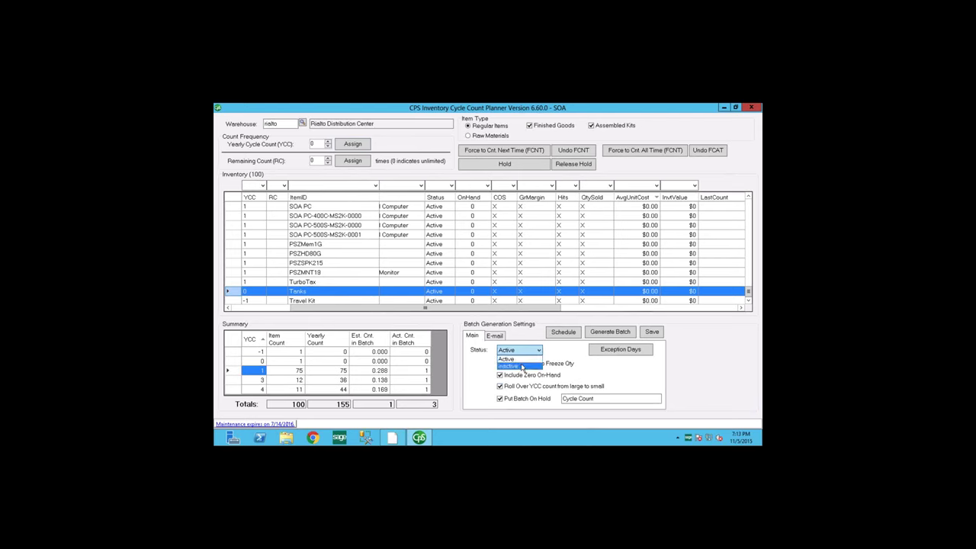
click(563, 354)
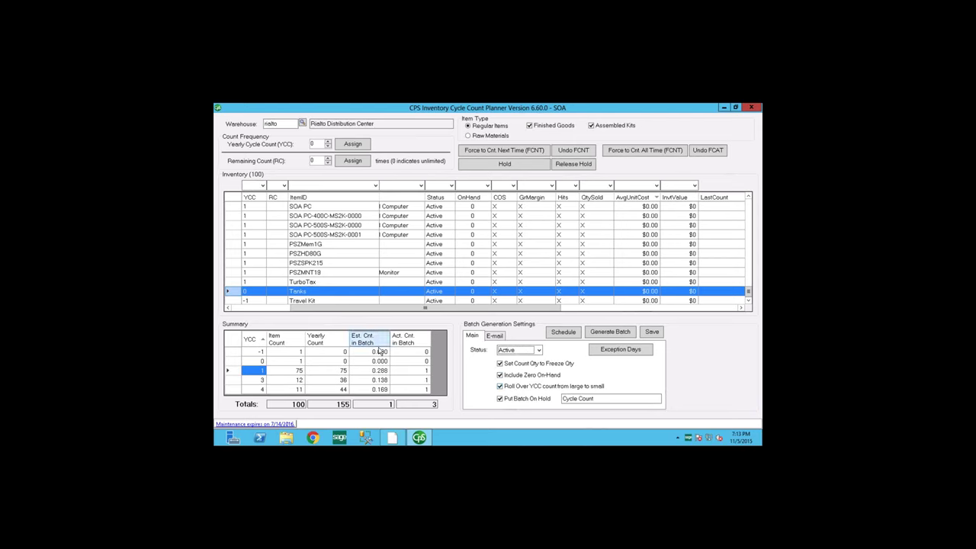
key(Down)
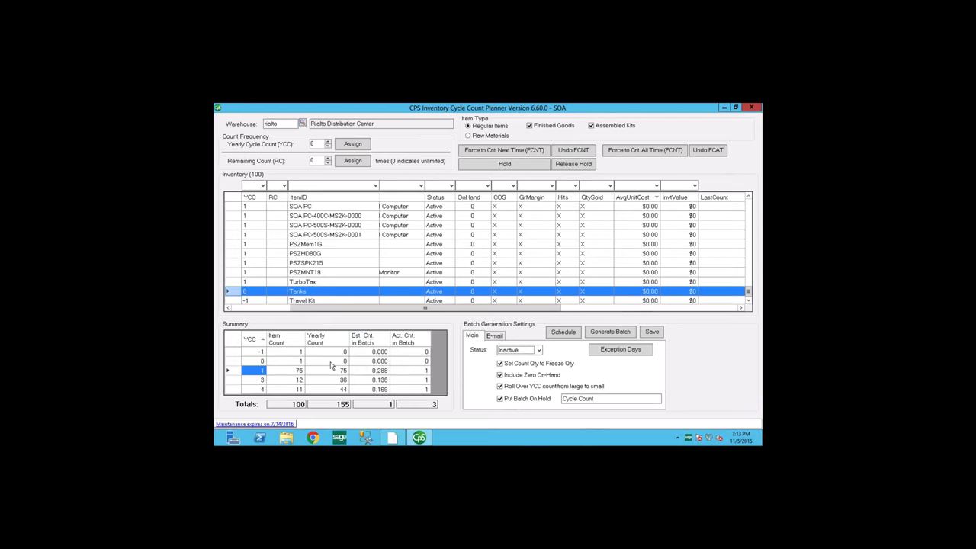
Examine the summary rows for each Yearly Cycle Count value, including their item counts and counts in batch
click(259, 361)
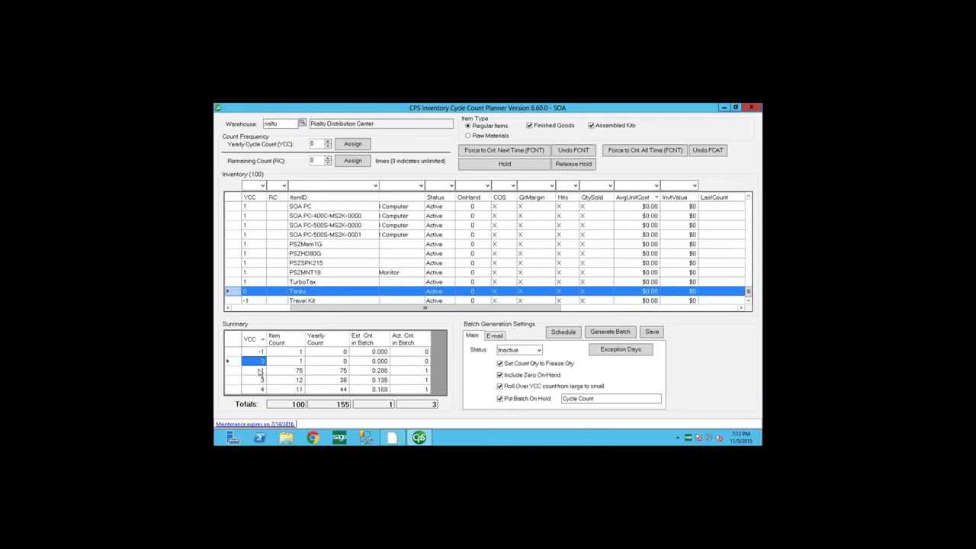
key(Down)
key(Down)
key(Down)
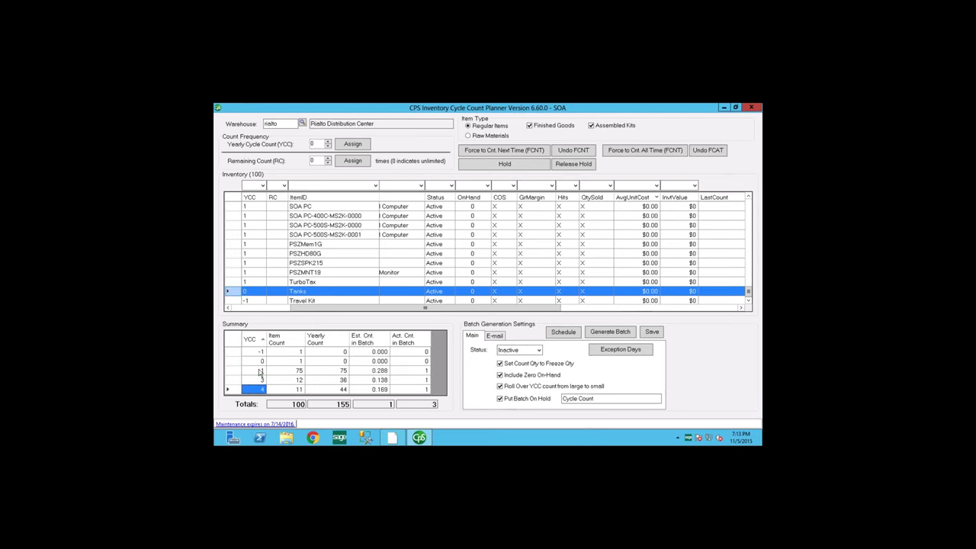
key(Right)
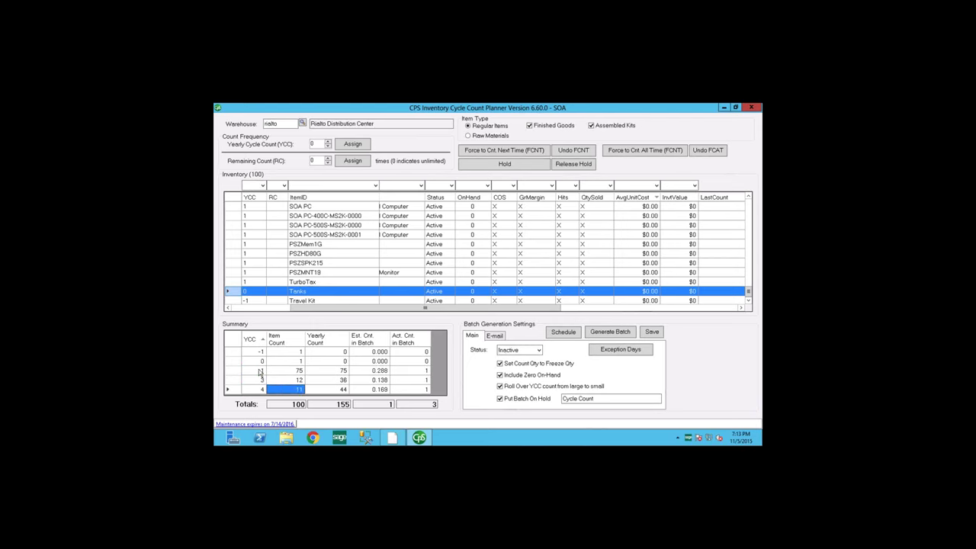
key(Left)
key(Up)
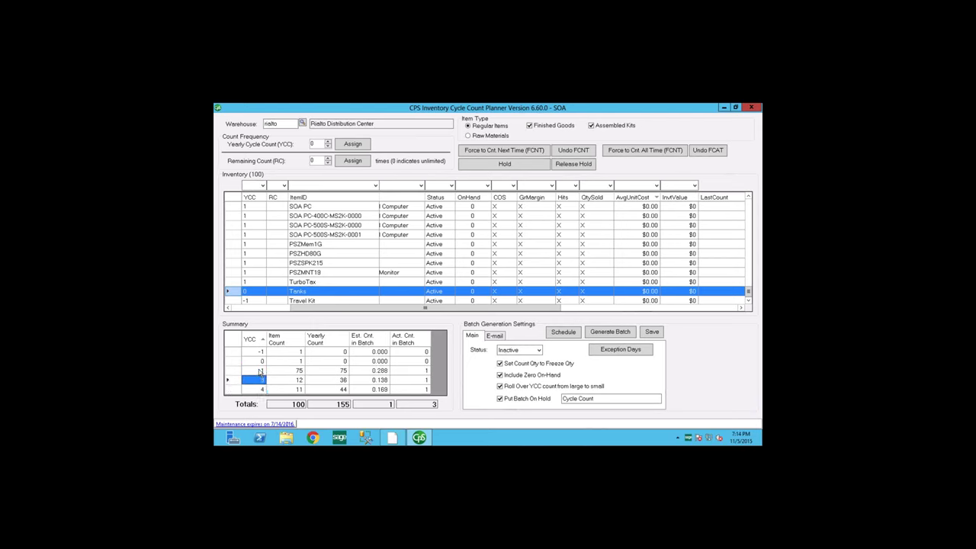
click(414, 381)
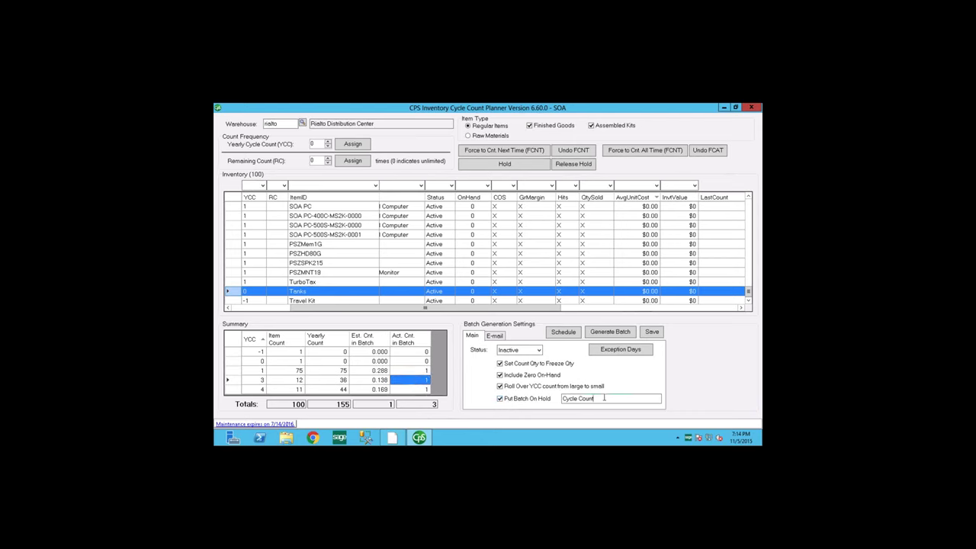
Review the batch e-mail settings and the batch generation schedule, leaving the schedule without saving
click(494, 337)
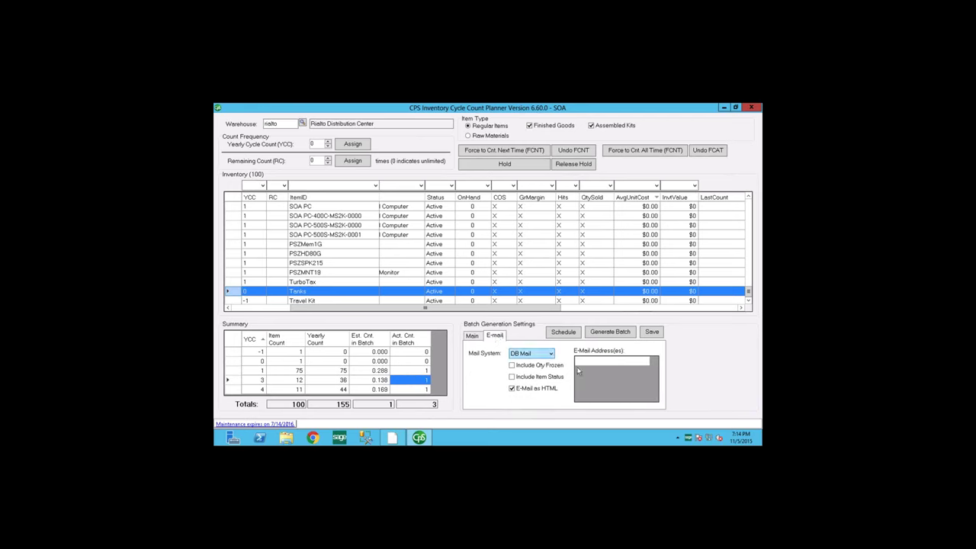
click(596, 364)
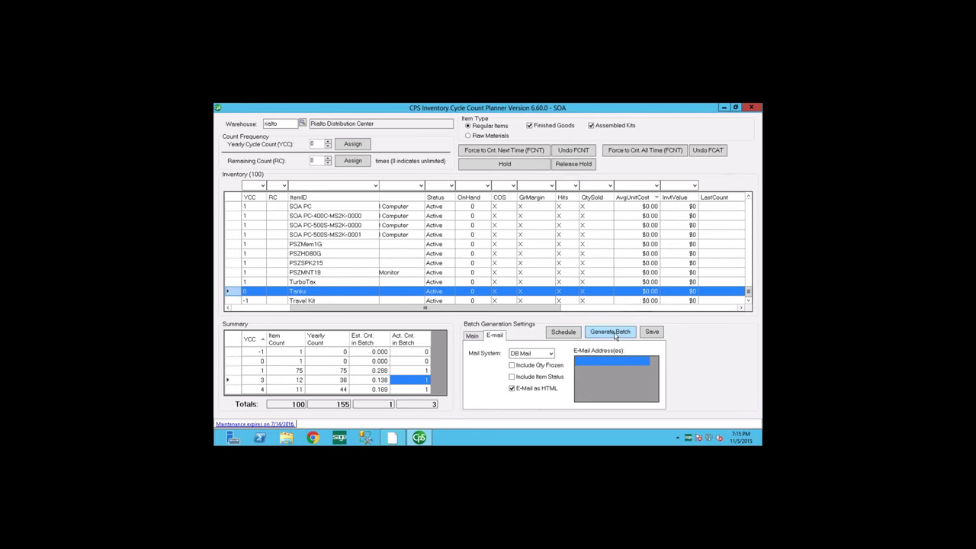
click(562, 332)
click(446, 439)
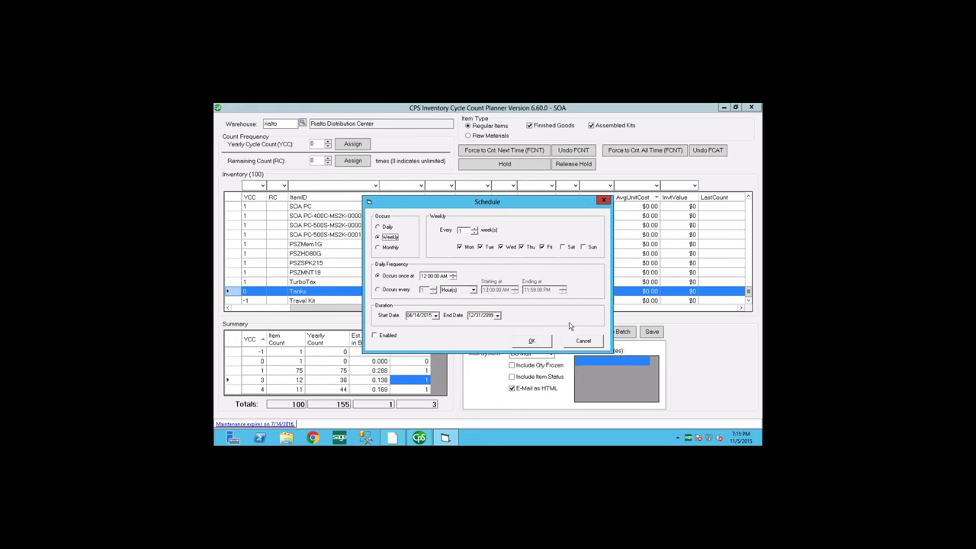
click(587, 343)
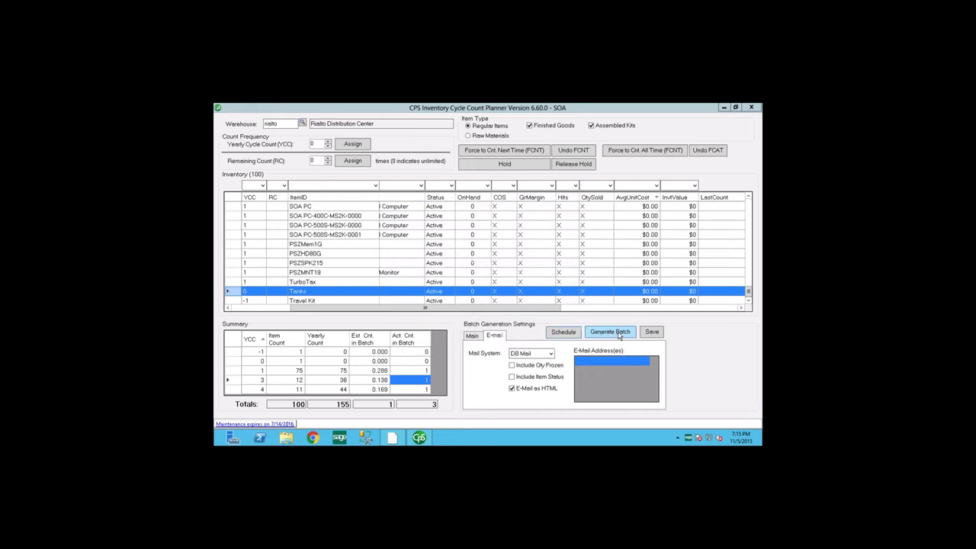
Generate the cycle count batch for the warehouse and refresh the inventory data
click(616, 336)
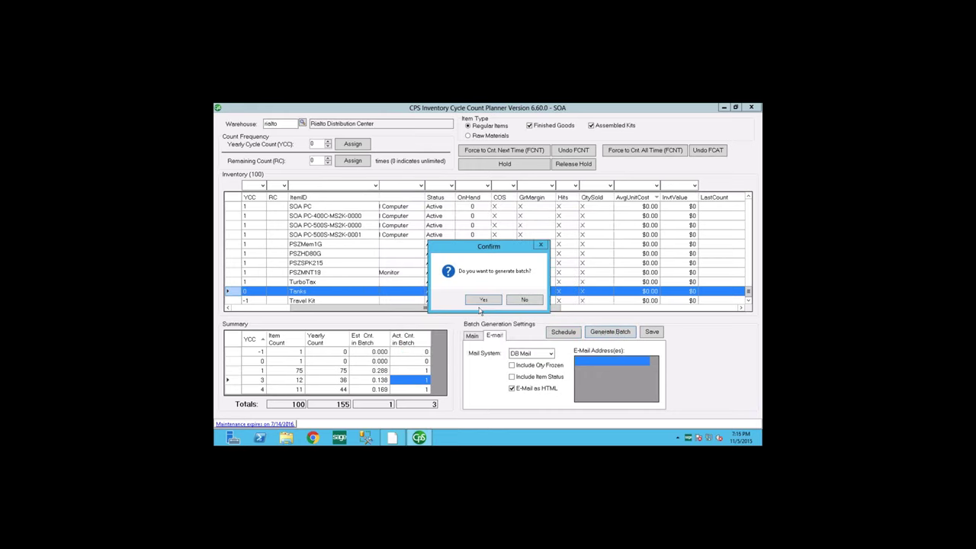
click(482, 301)
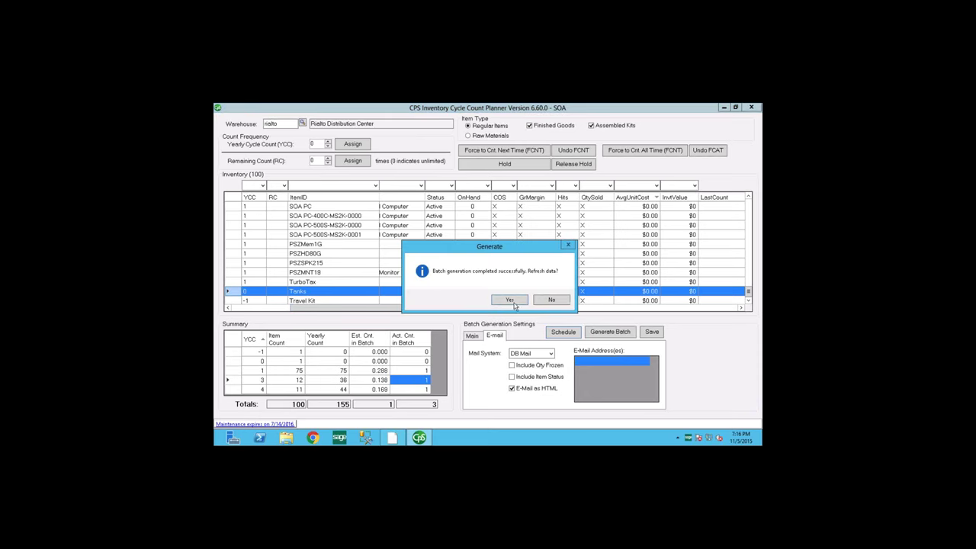
click(510, 300)
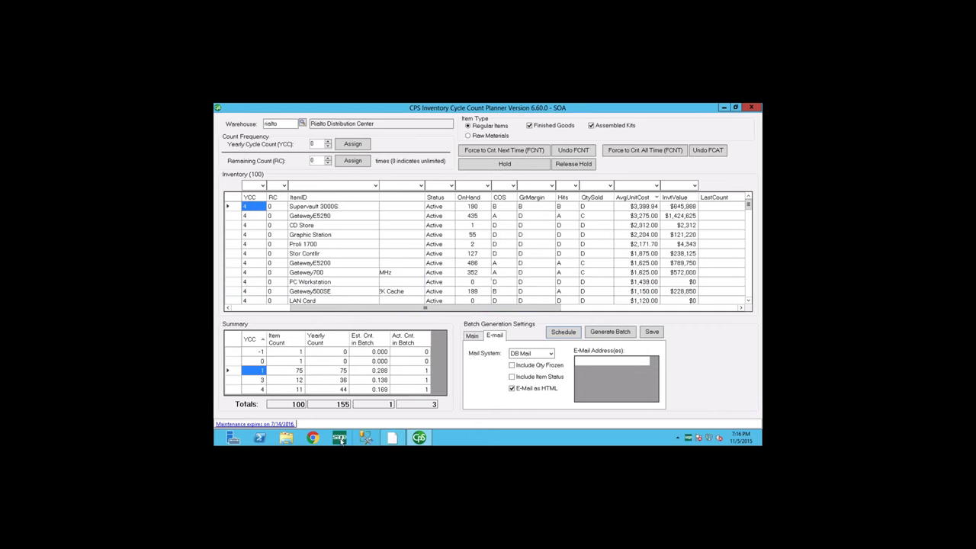
Switch to the Sage 500 ERP Desktop and load the on-hold Rialto batch in Process Physical Inventory
click(723, 107)
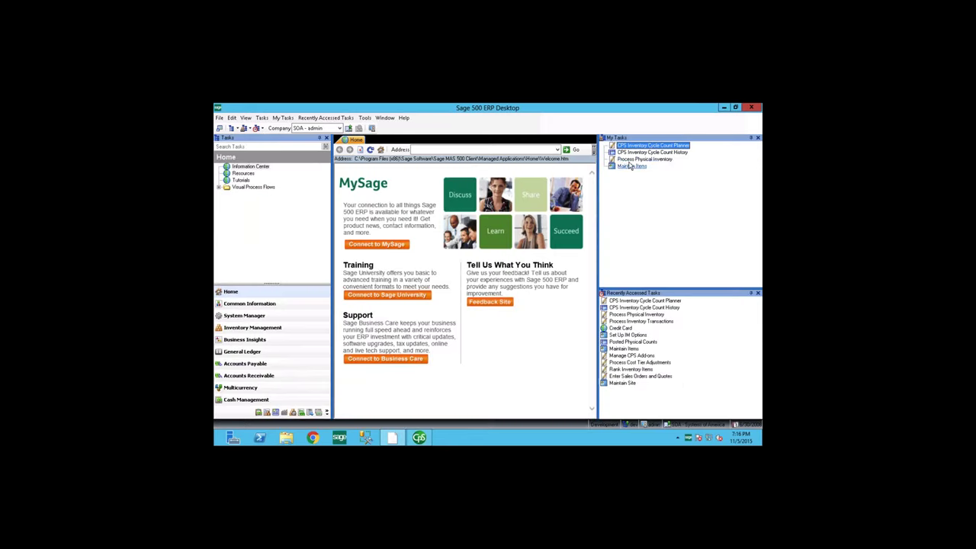
click(634, 159)
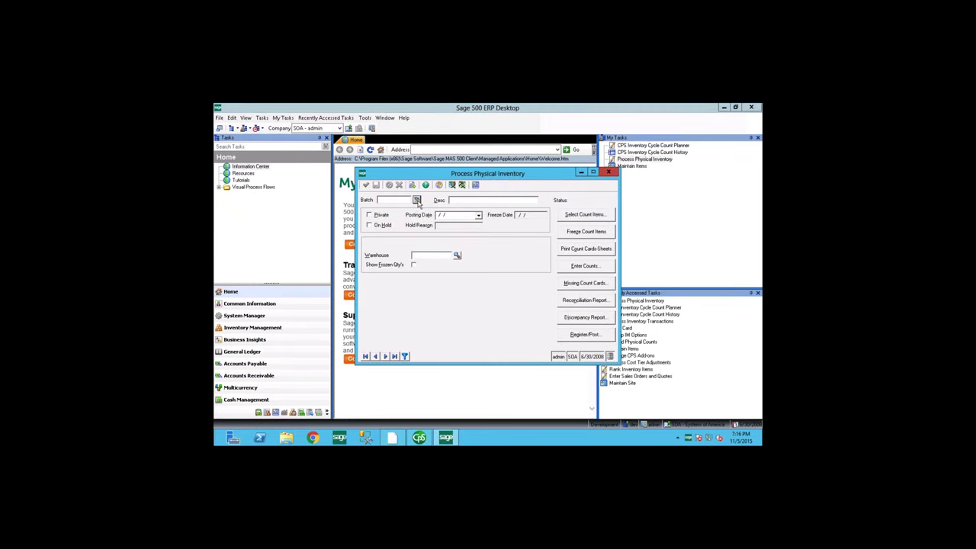
click(417, 200)
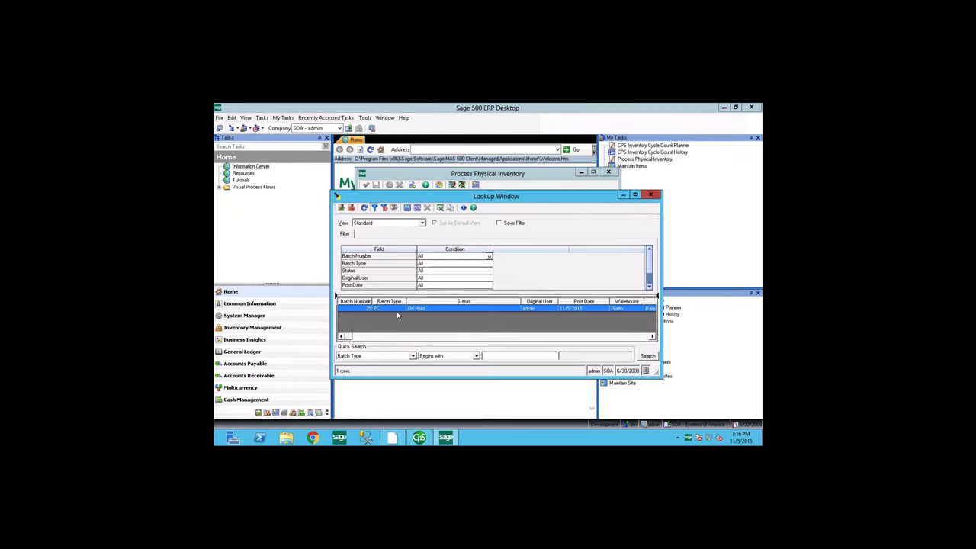
double_click(395, 311)
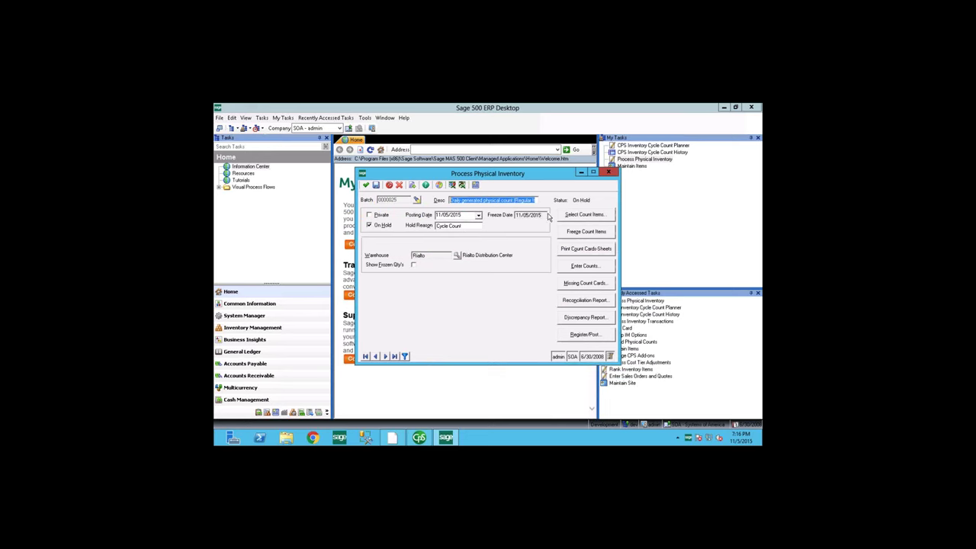
Show the batch's count items in Enter Counts, including both counted and uncounted, and close the physical inventory windows
click(585, 266)
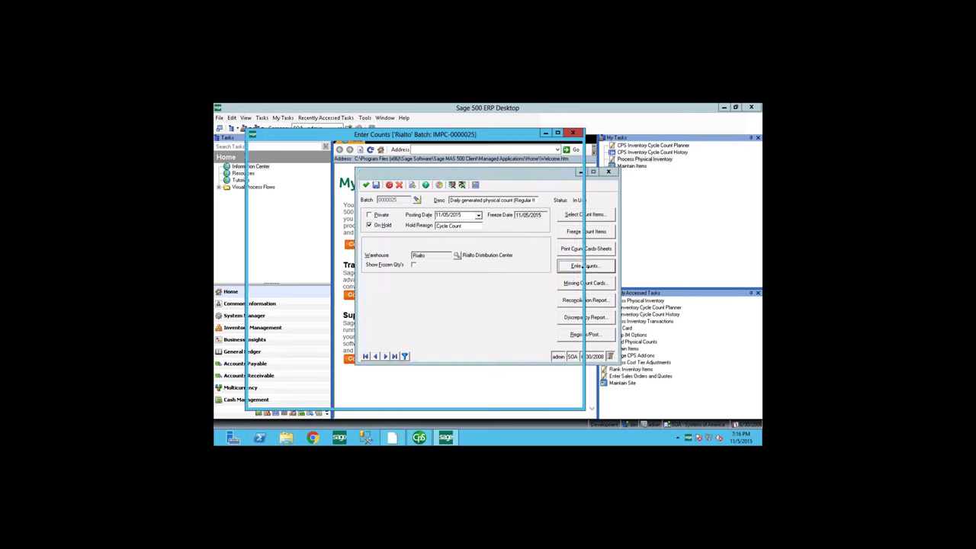
click(542, 214)
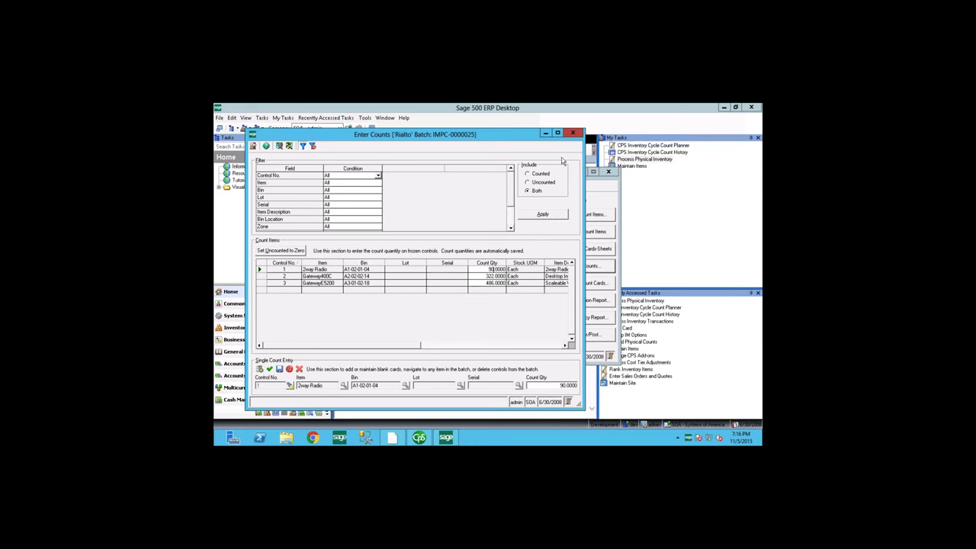
click(574, 135)
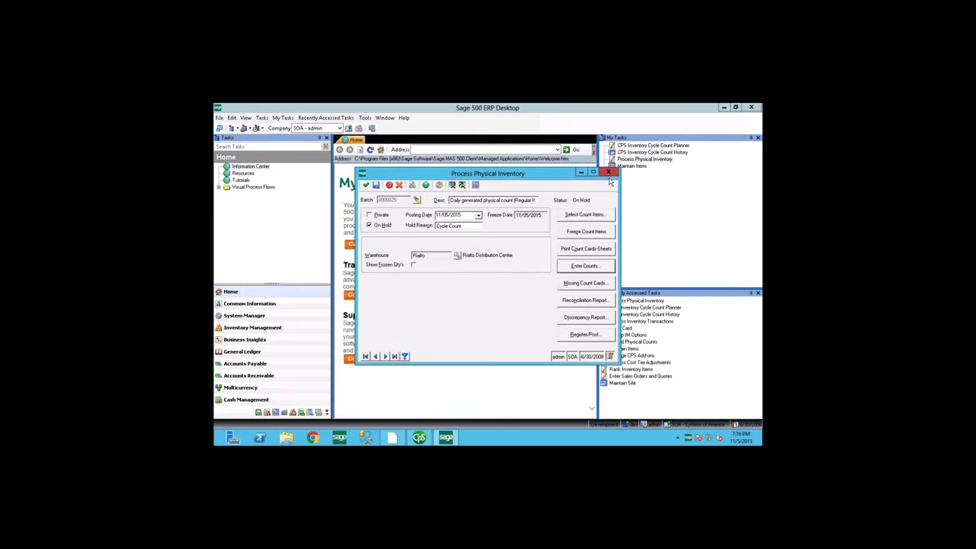
click(609, 173)
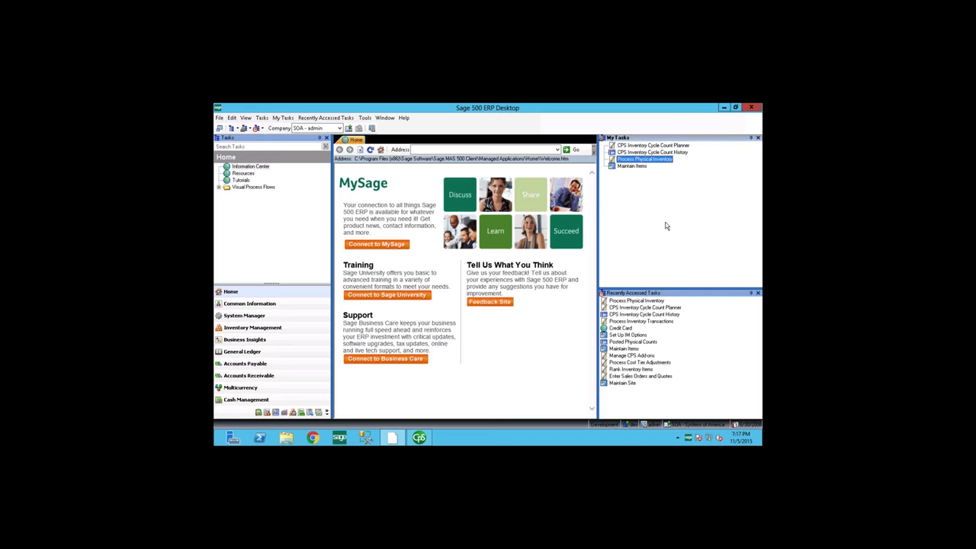
Open the CPS Inventory Cycle Count History and expand the 7/30/2015 post date group
click(635, 154)
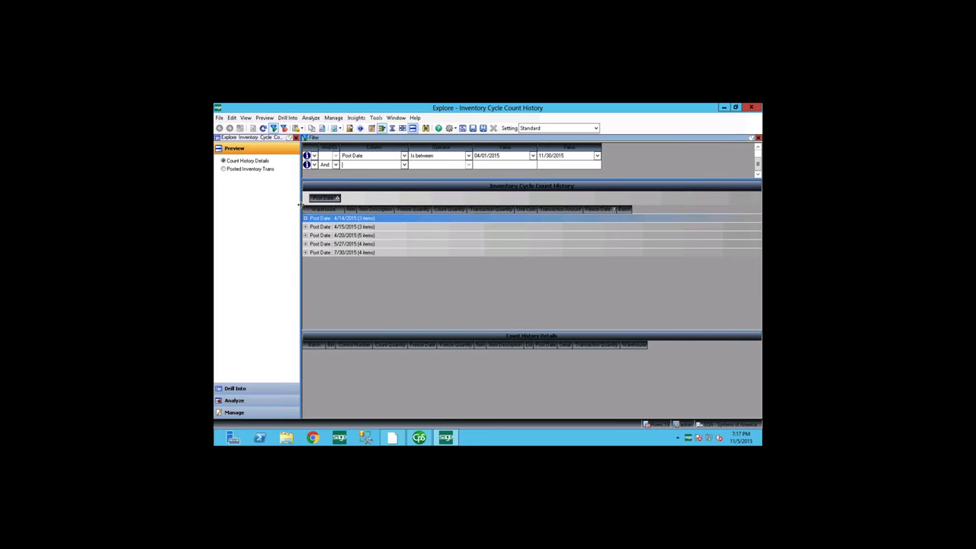
drag(299, 204, 290, 206)
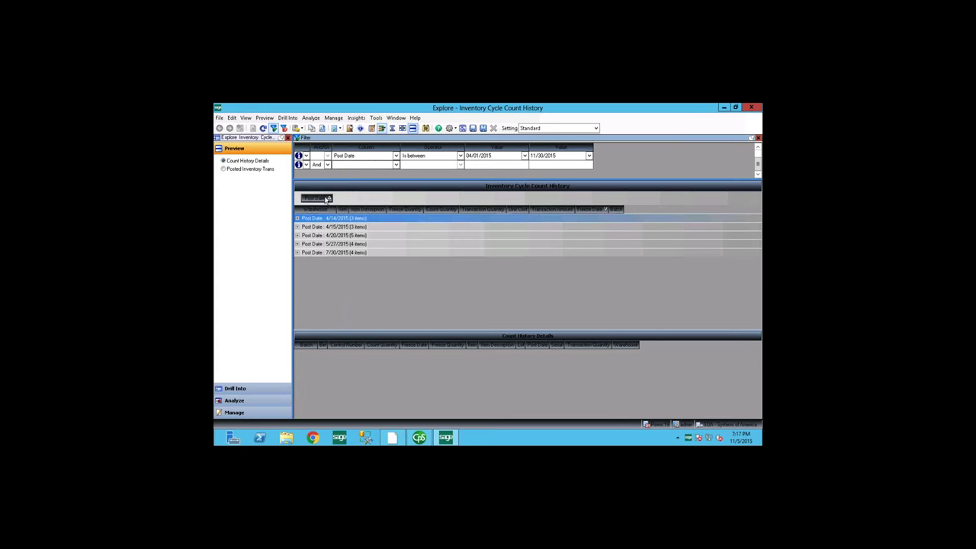
click(297, 253)
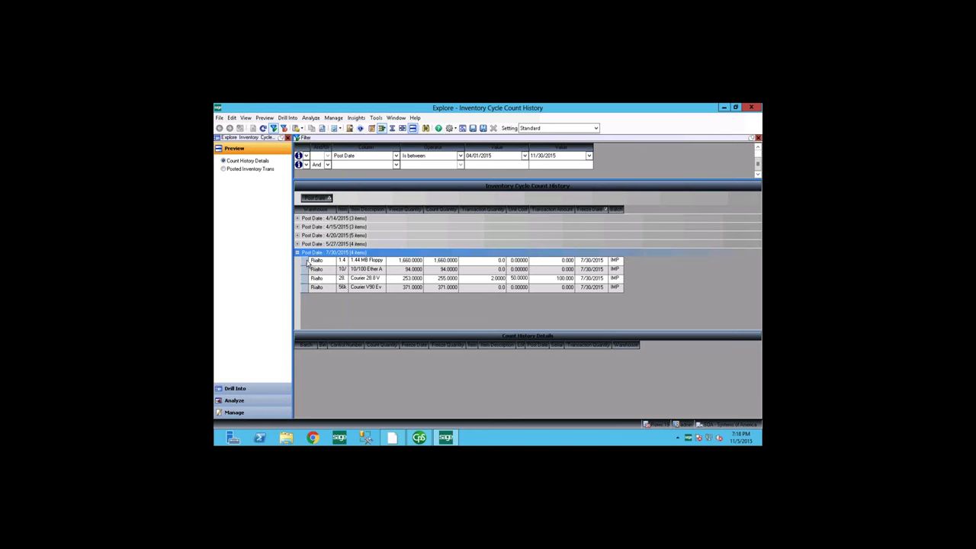
View the count history details of the 1.44 Floppy and 28.8 Modem items, widening the item column
click(307, 261)
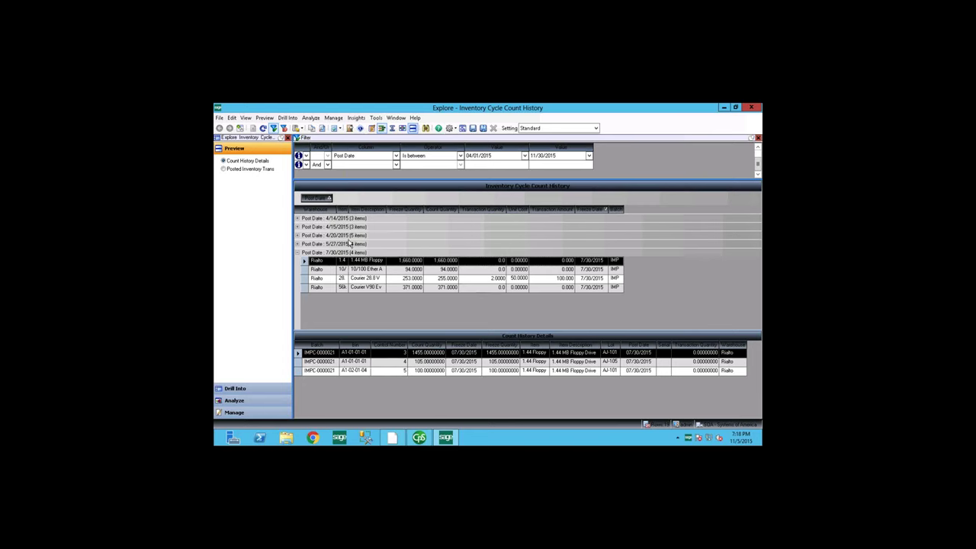
drag(347, 208, 372, 207)
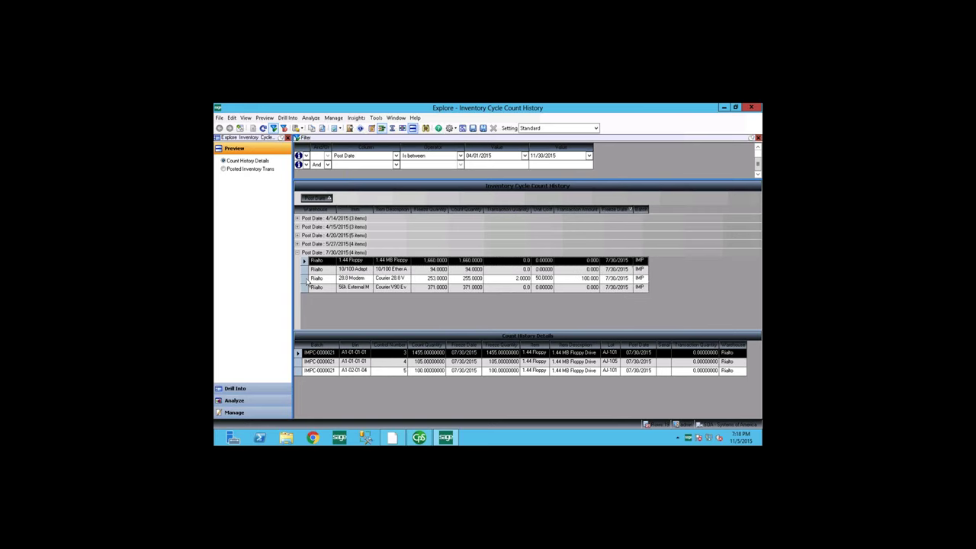
click(307, 279)
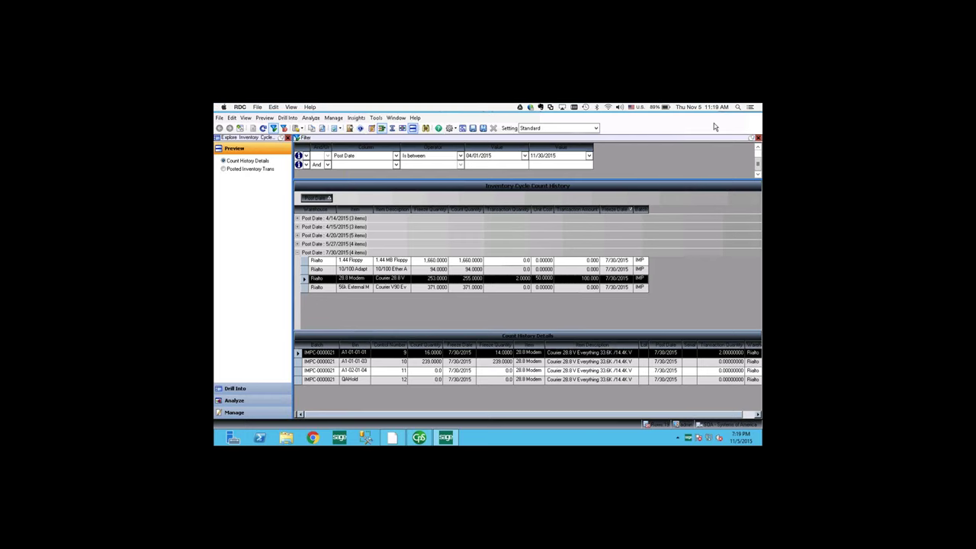
click(724, 107)
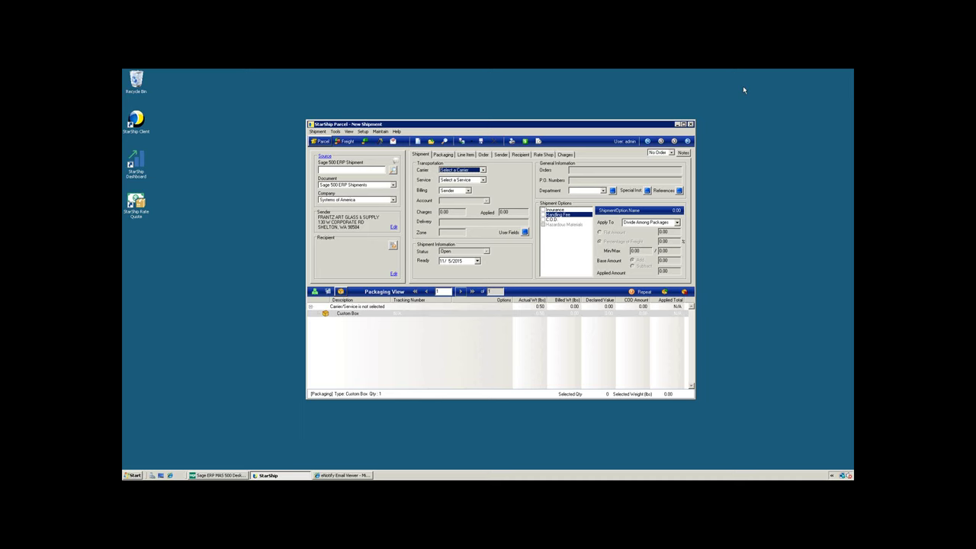
Load Sage 500 ERP shipment 708 as a new shipment in StarShip
click(363, 169)
text(708)
key(Return)
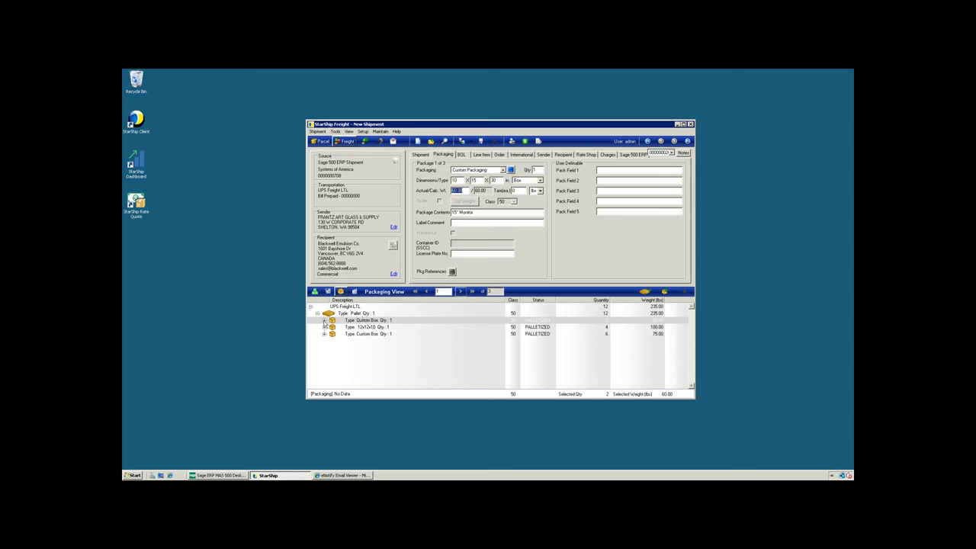
Expand all packages on the pallet and review the 15" Monitor line item with its commodity and certificate of origin information
right_click(324, 323)
click(337, 326)
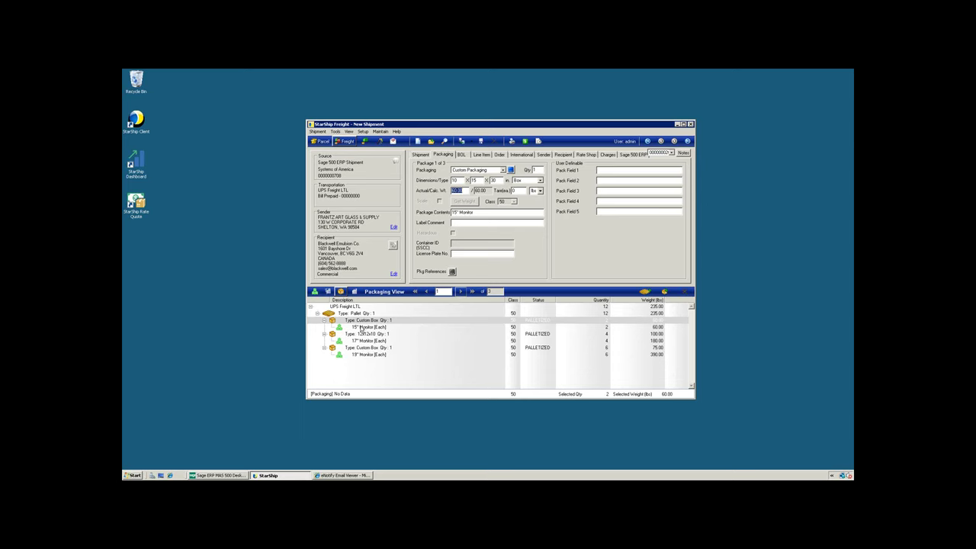
click(361, 327)
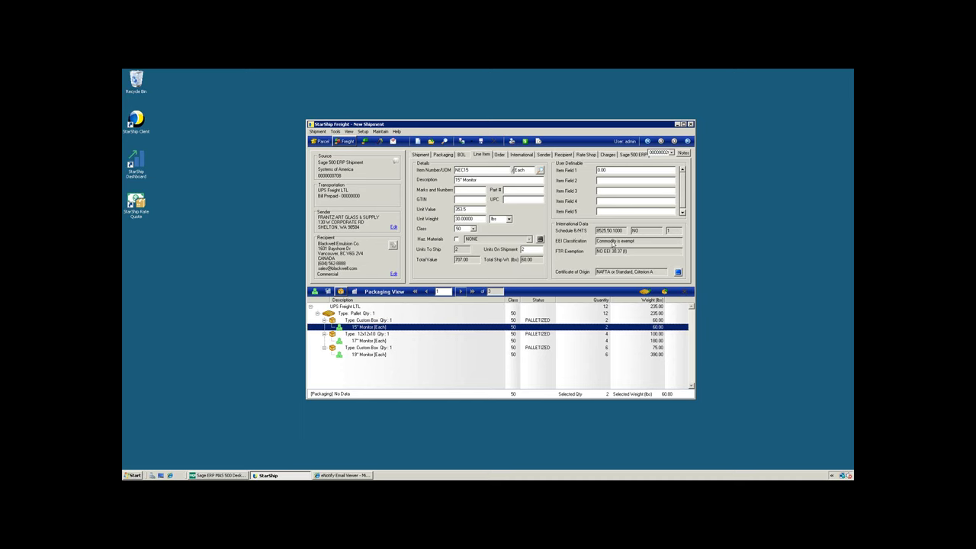
click(677, 272)
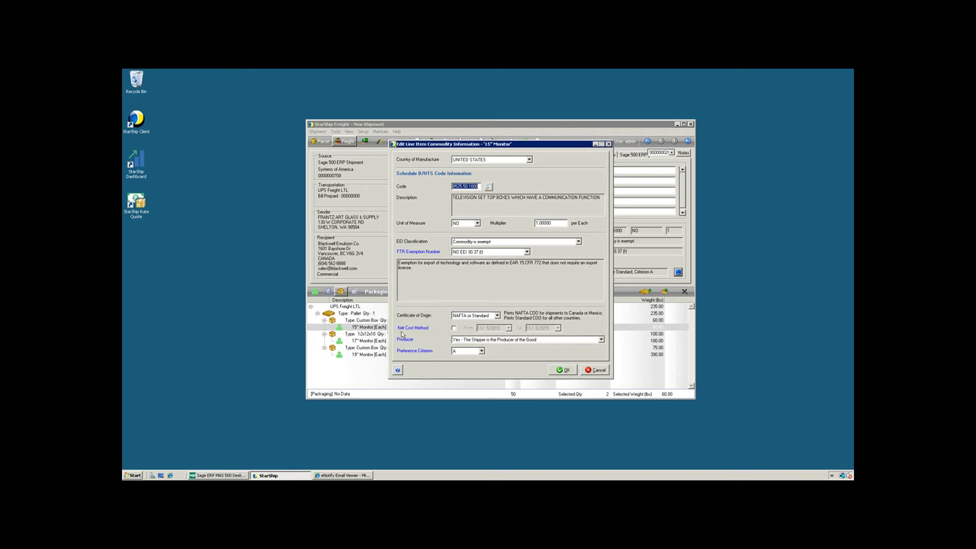
click(561, 369)
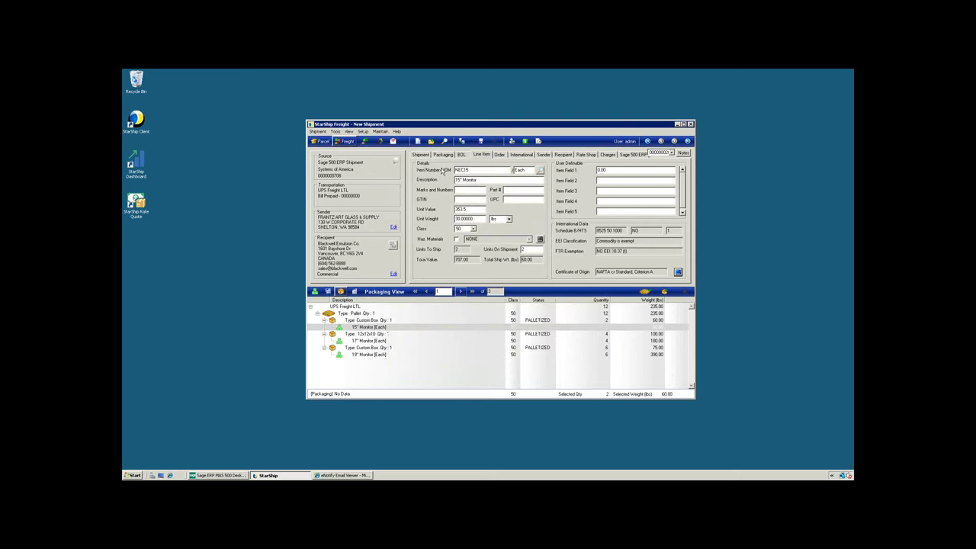
Review the shipment's Email Notify option and its notification details, including the sender's exception notification, and close the details
click(422, 155)
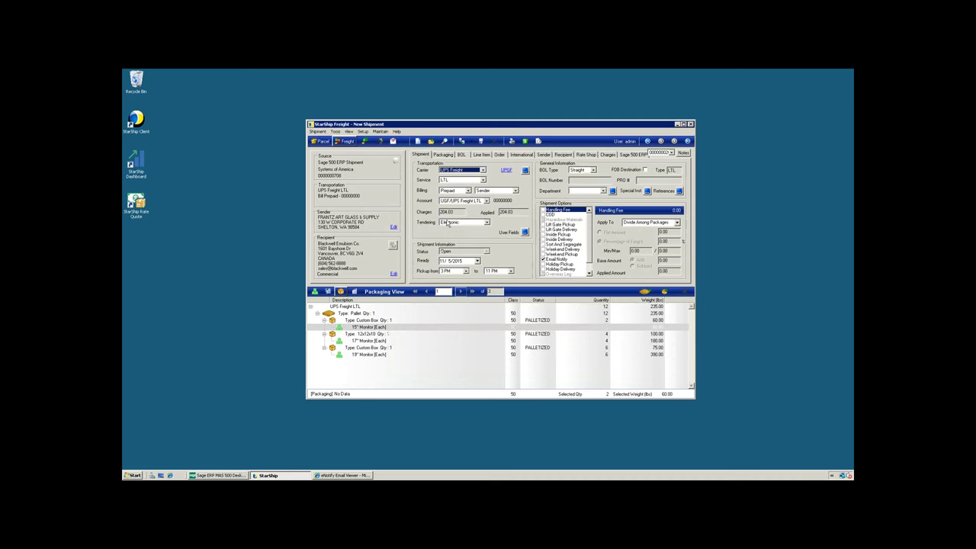
click(546, 263)
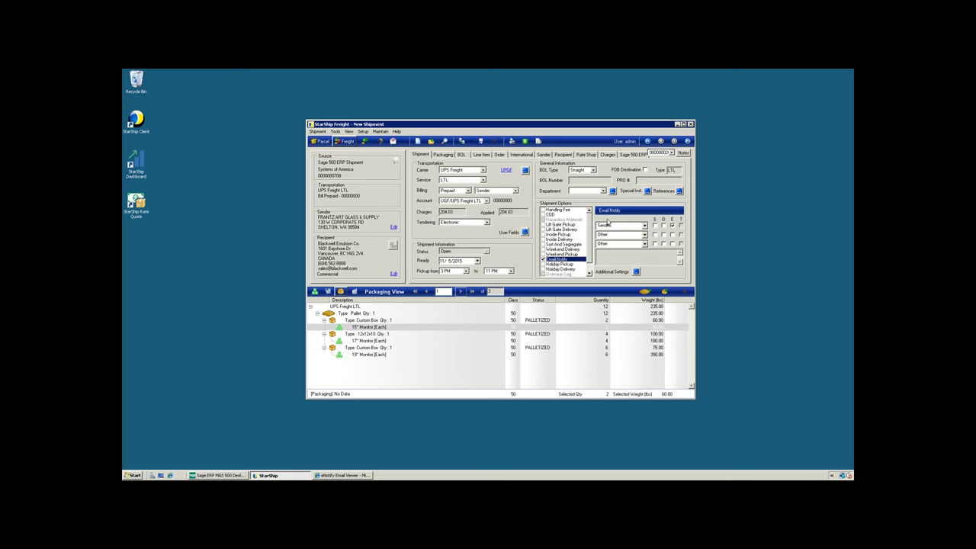
click(672, 226)
click(637, 272)
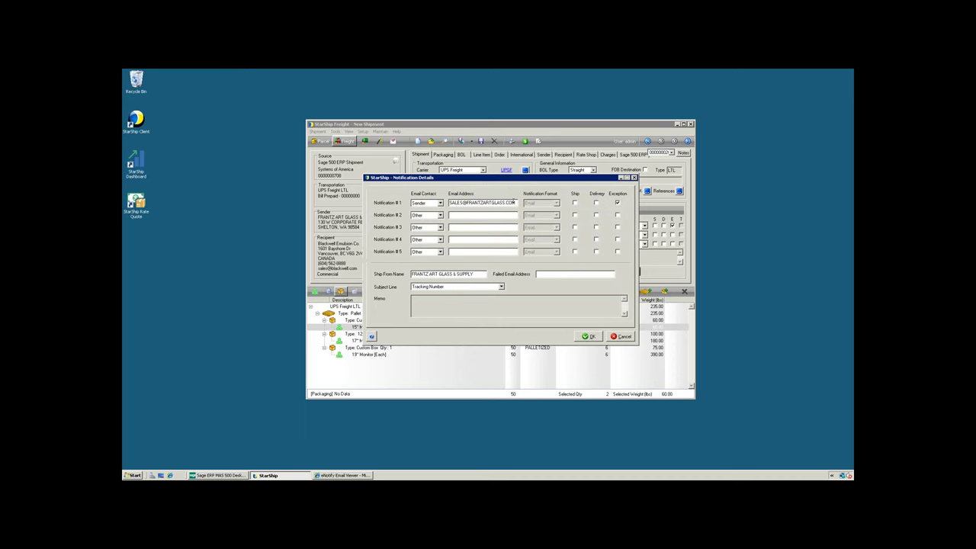
text(;)
drag(517, 203, 447, 204)
click(633, 178)
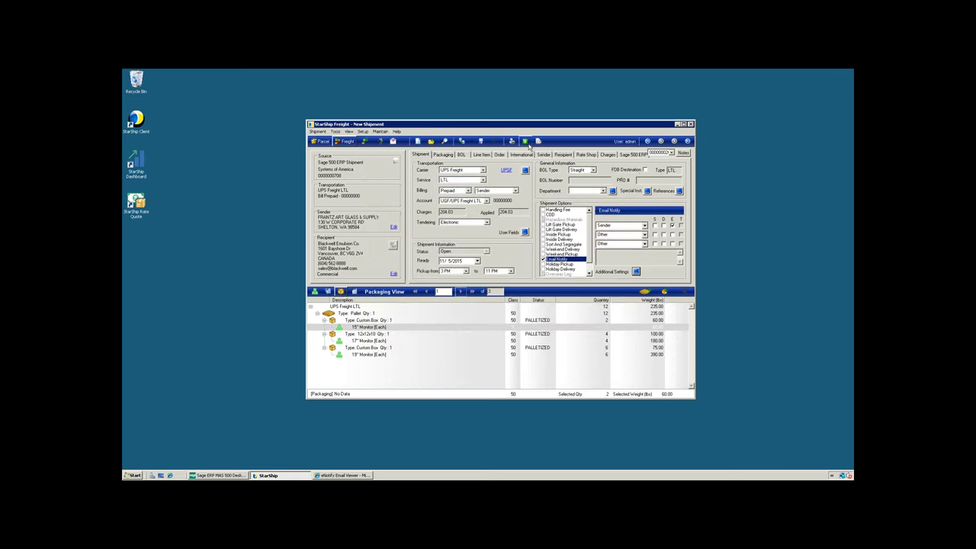
Rate shop the shipment with the Freight Carriers scenario and select the Estes Express Lines LTL Standard Transit 5PM quote
click(525, 142)
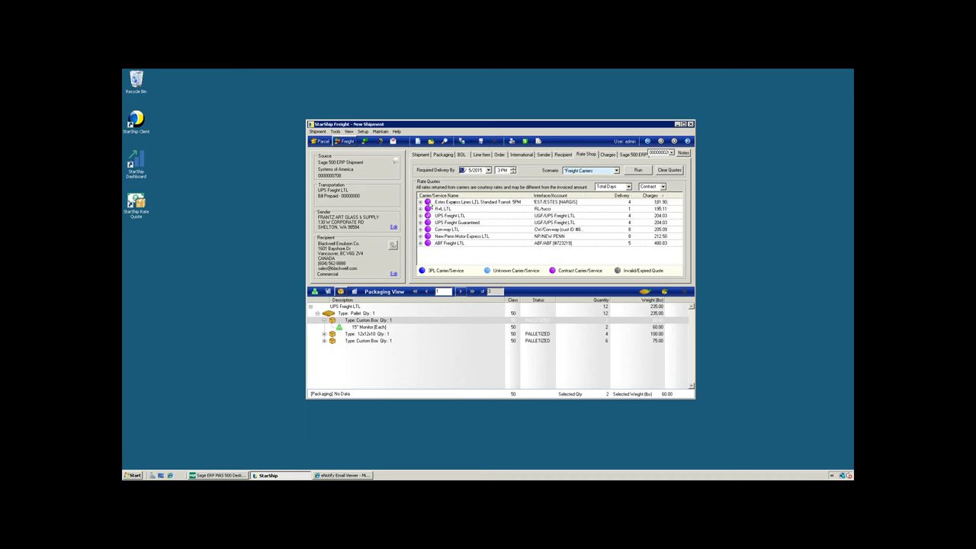
click(431, 202)
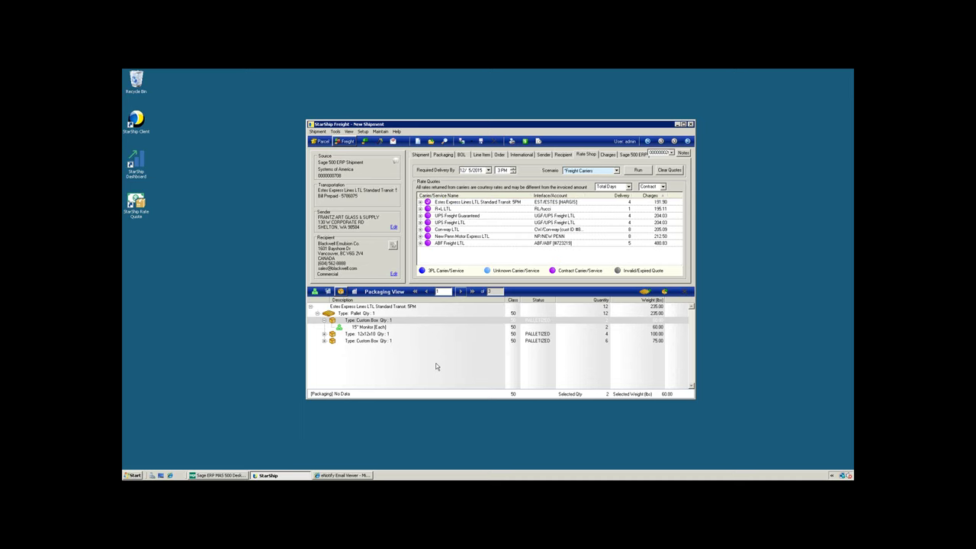
Process the shipment, look through the NAFTA Certificate of Origin down to the certification text, and close it
click(462, 143)
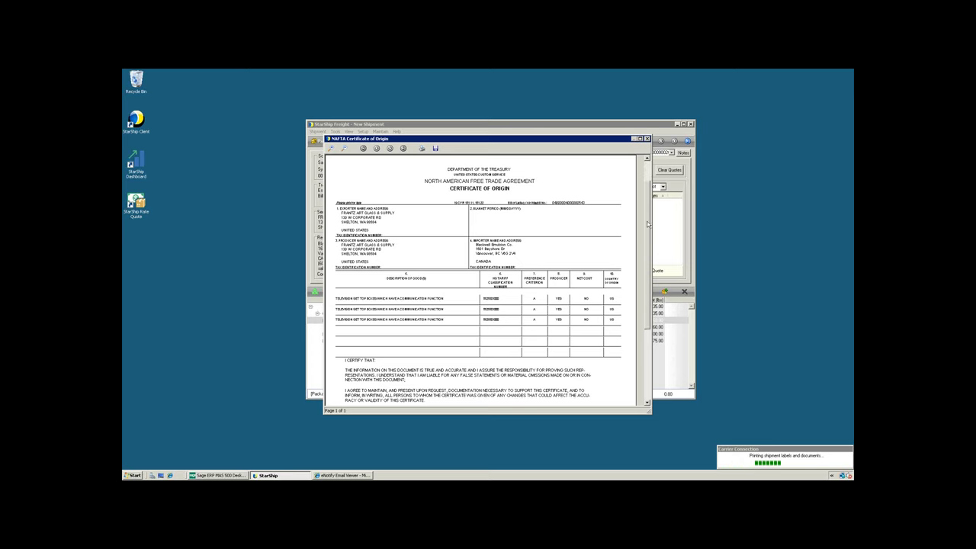
scroll(647, 335, down, 3)
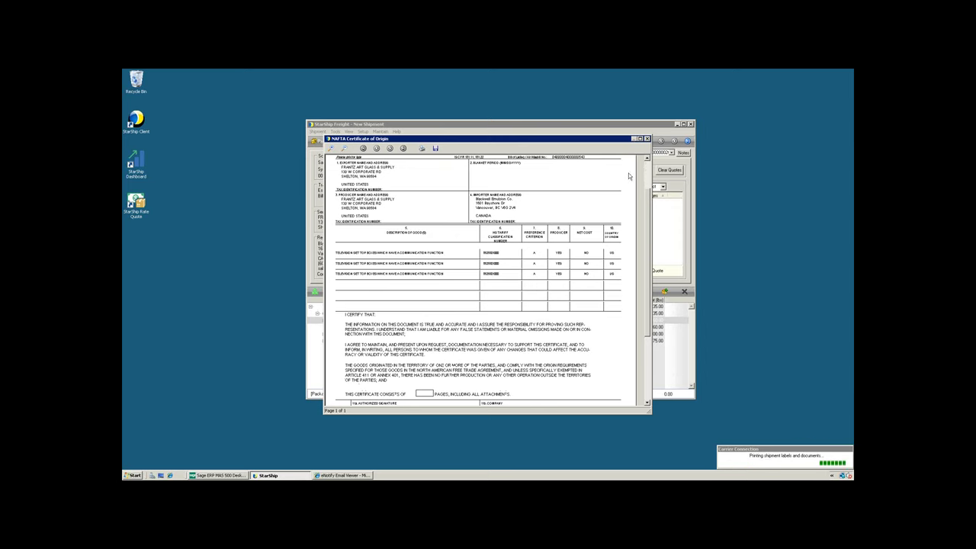
click(646, 139)
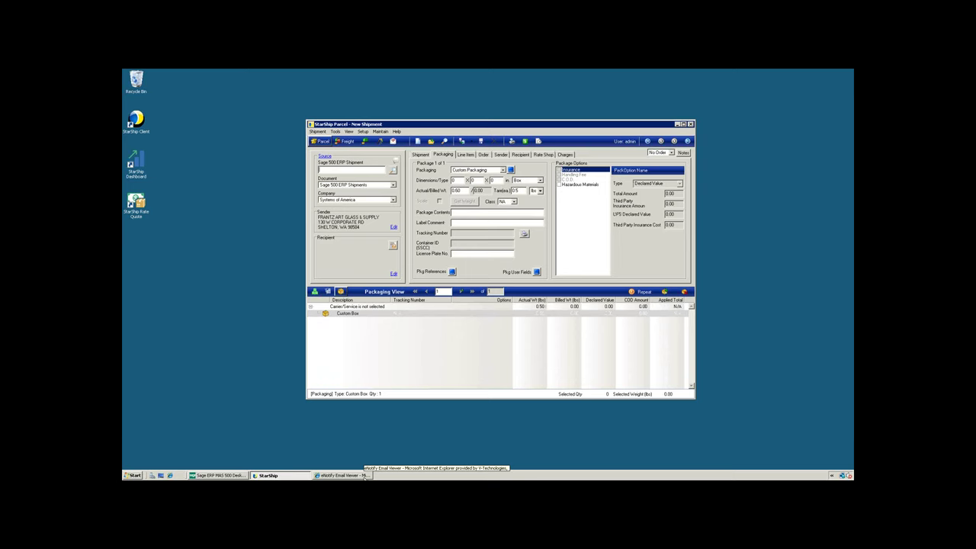
Switch to the eNotify Email Viewer, refresh it, and enlarge the message area to read the Blackwell Emulsion ship notification and its BOL number
click(365, 475)
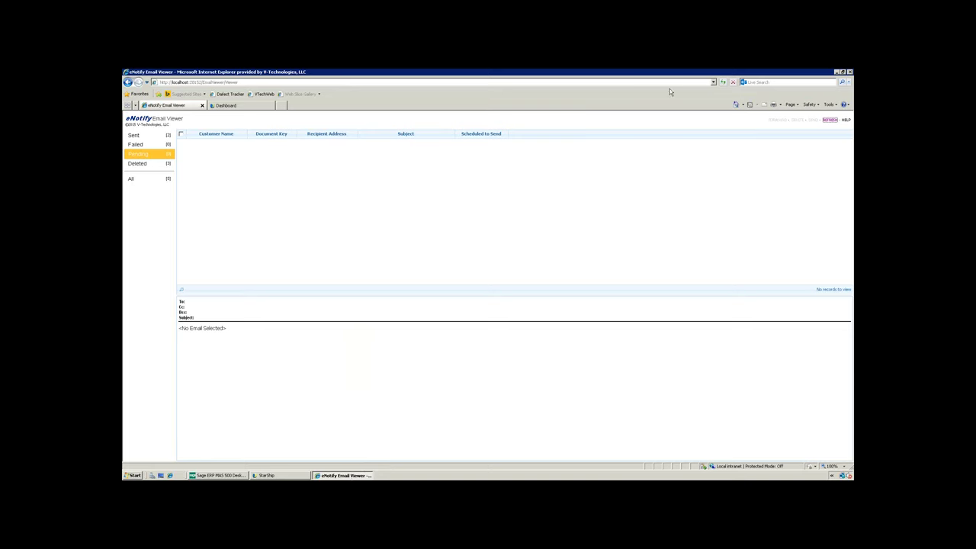
click(722, 81)
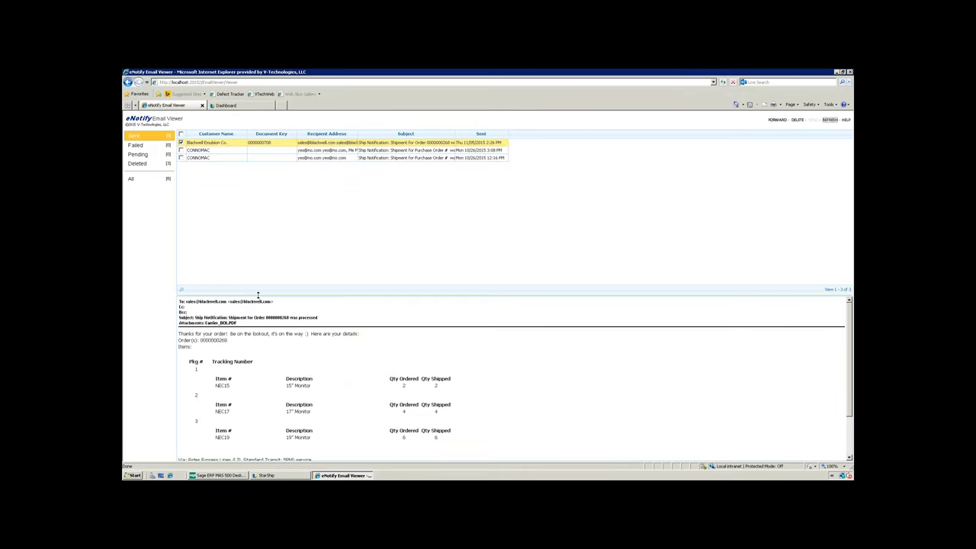
drag(258, 284, 261, 159)
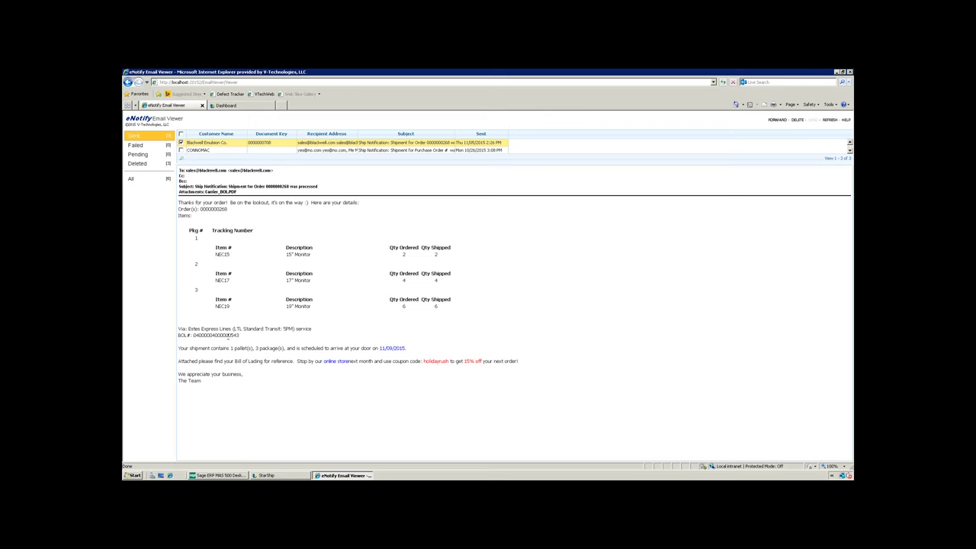
double_click(228, 335)
On the Dashboard, review the packaging, line items and charges of the Astor Suites shipment record, close it, and look over the shipment charts
click(260, 107)
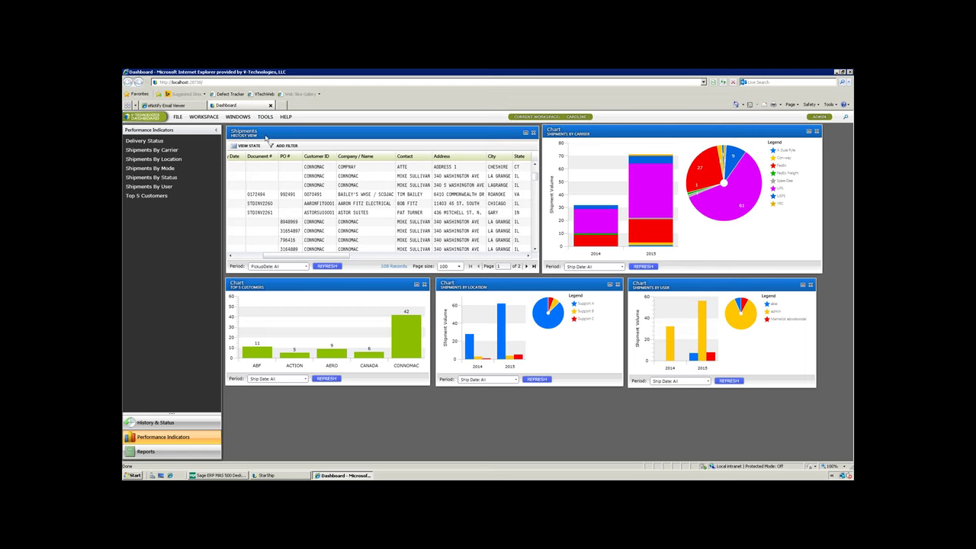
double_click(257, 214)
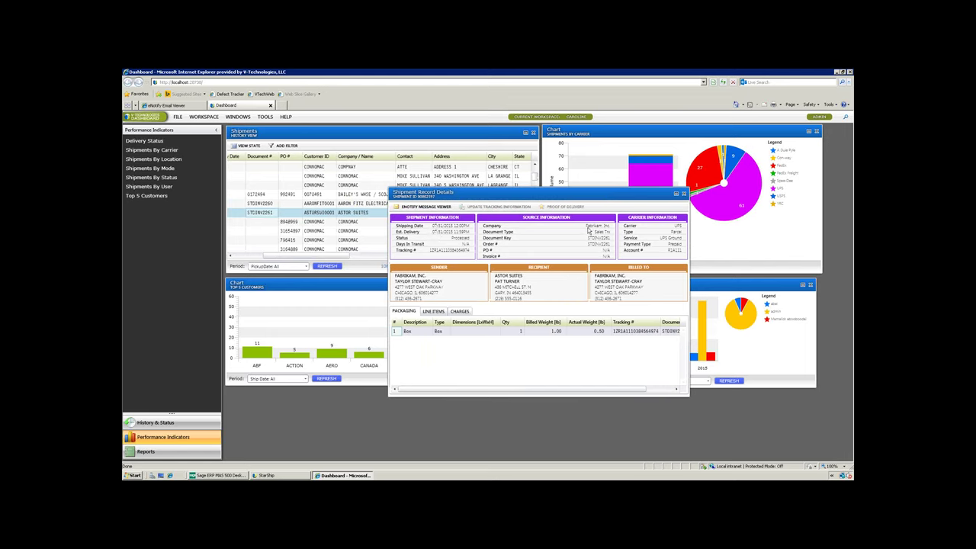
click(433, 312)
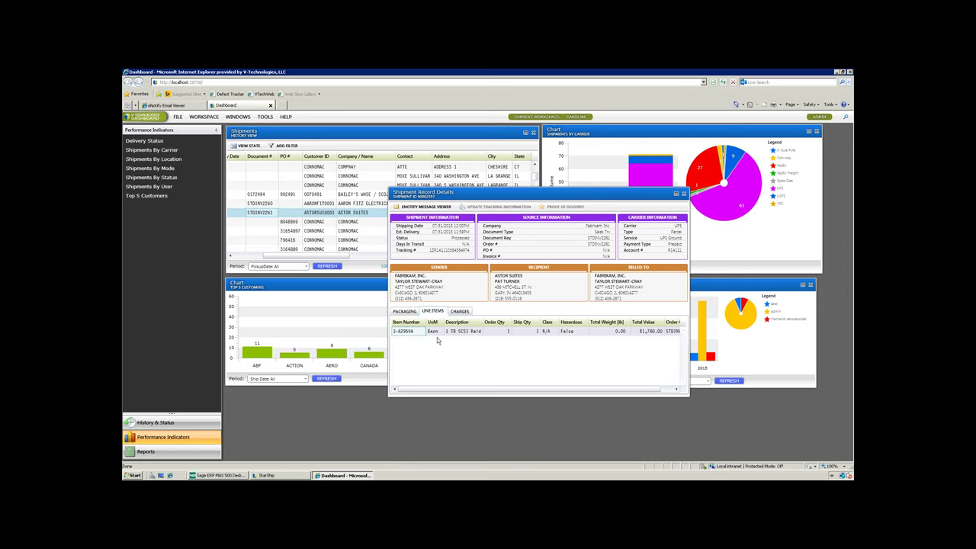
click(458, 311)
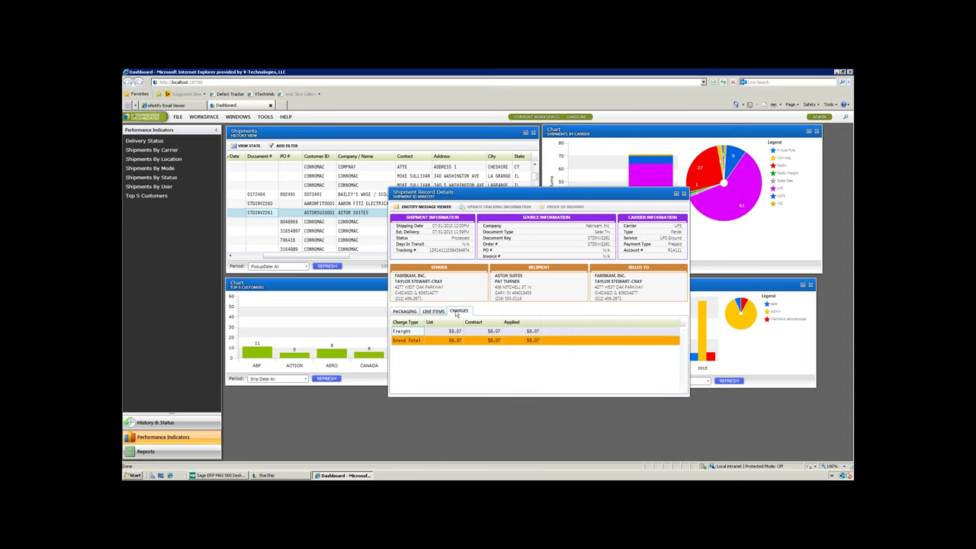
click(415, 312)
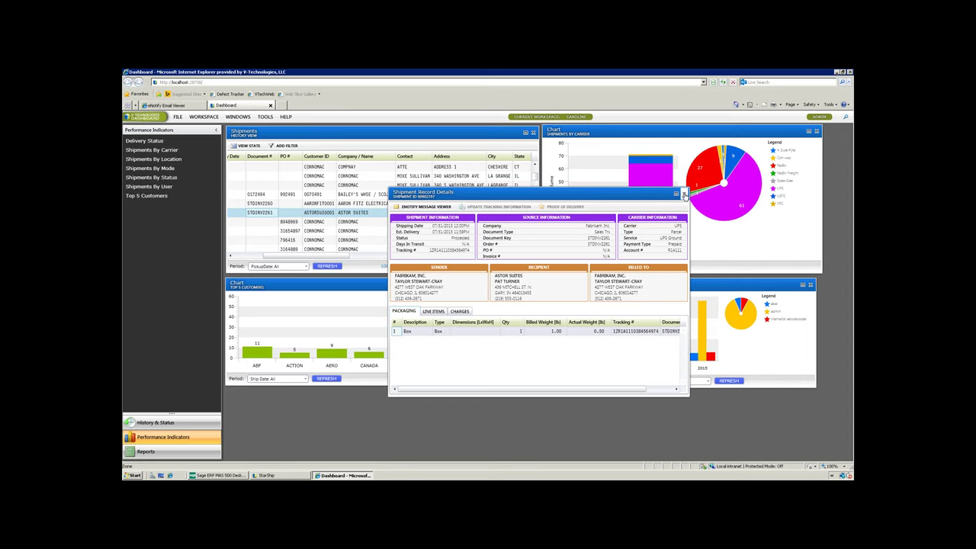
click(683, 193)
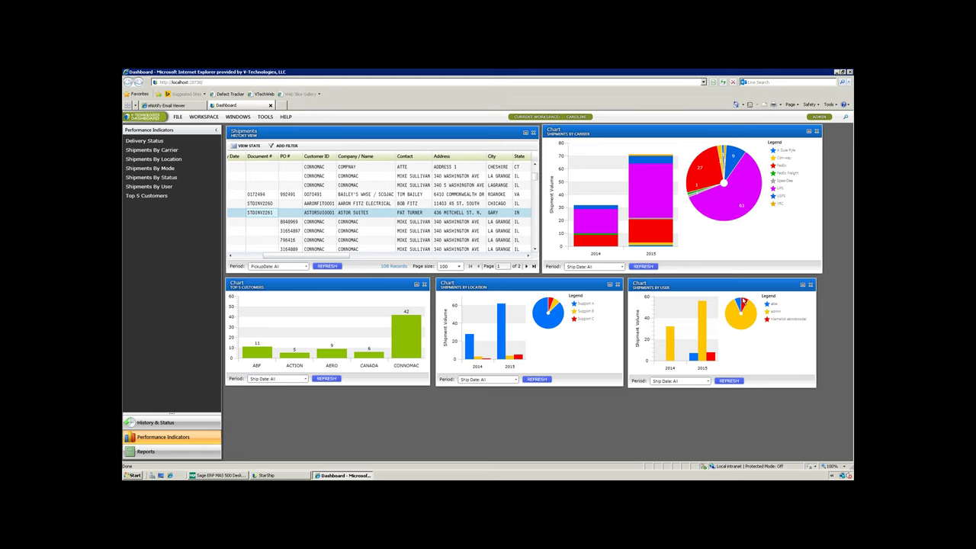
mouse_move(740, 304)
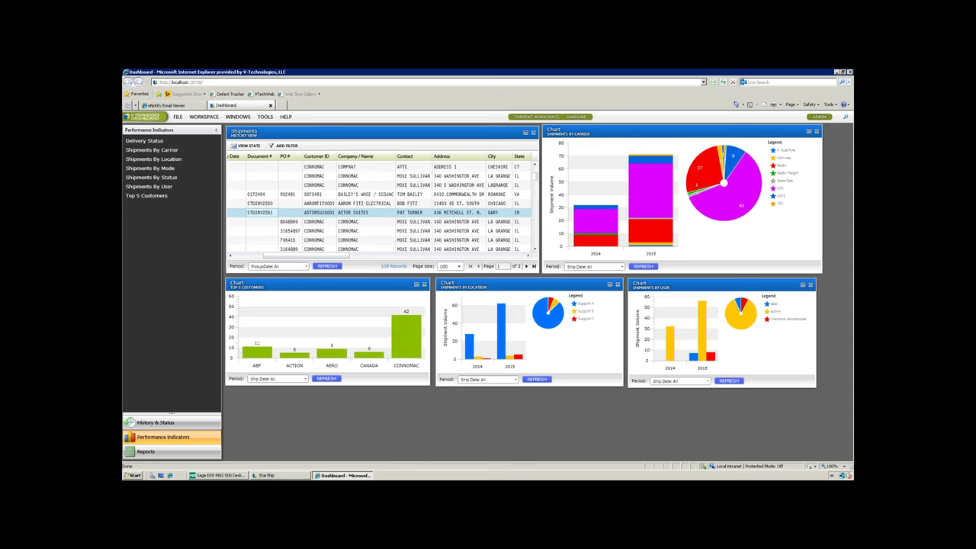
click(837, 72)
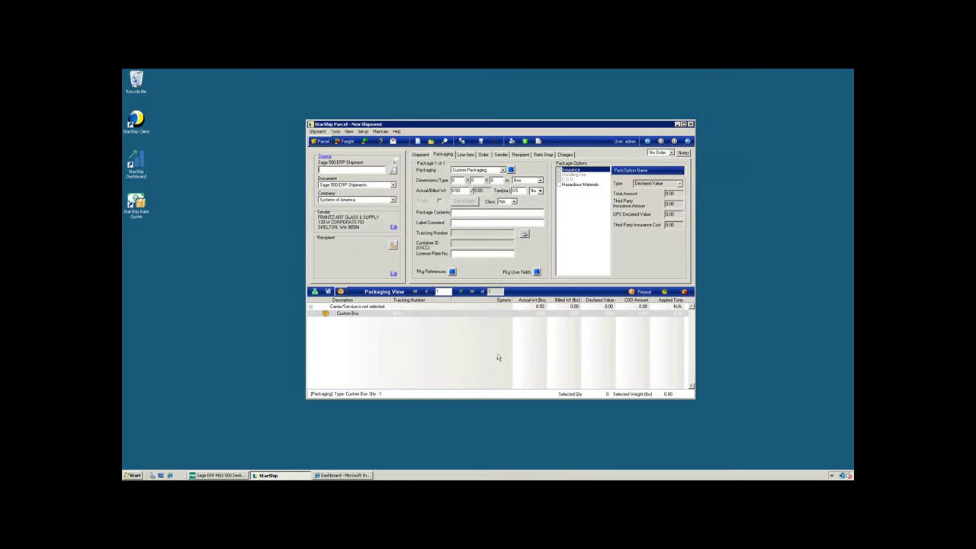
Switch to the Sage ERP MAS 500 Desktop and load shipment 708 in Enter Pack List to review the written-back shipping data
click(225, 476)
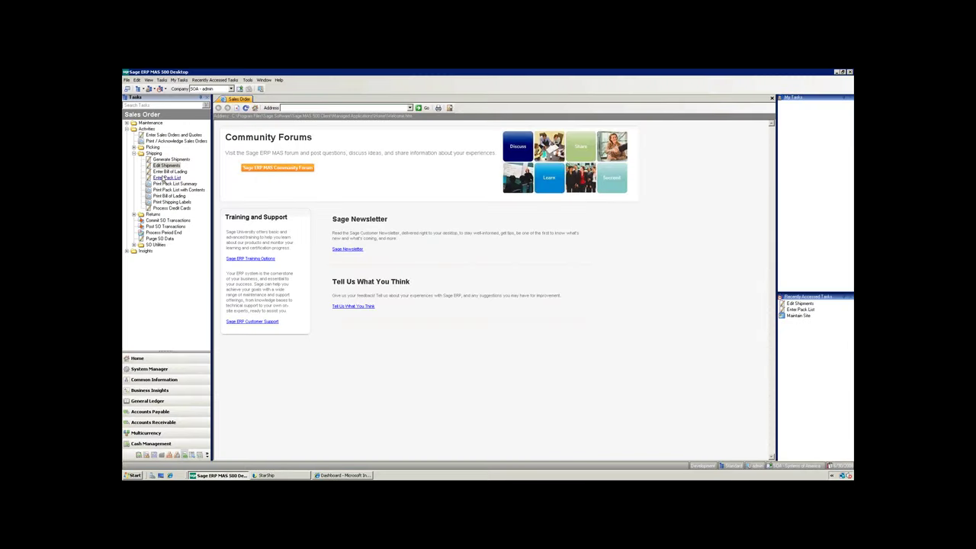
click(161, 179)
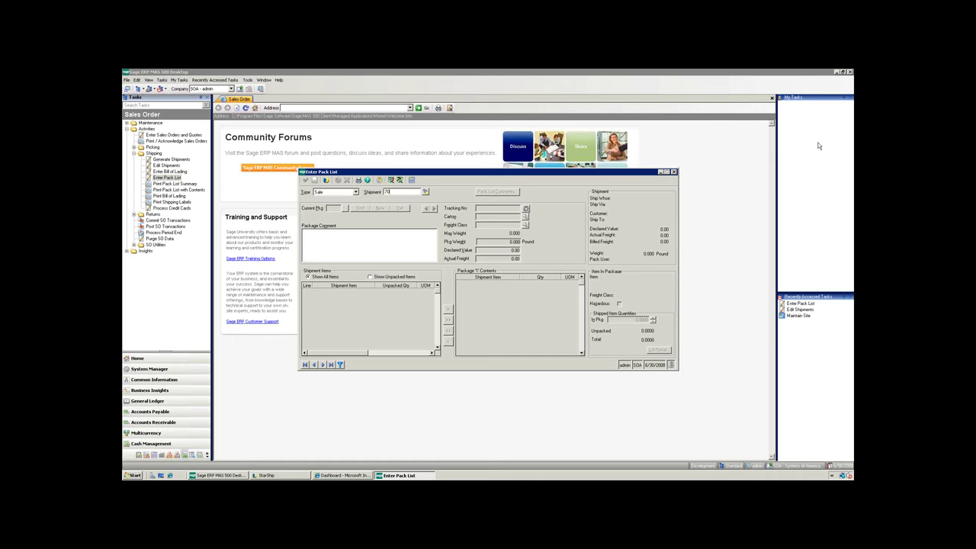
text(708)
key(Tab)
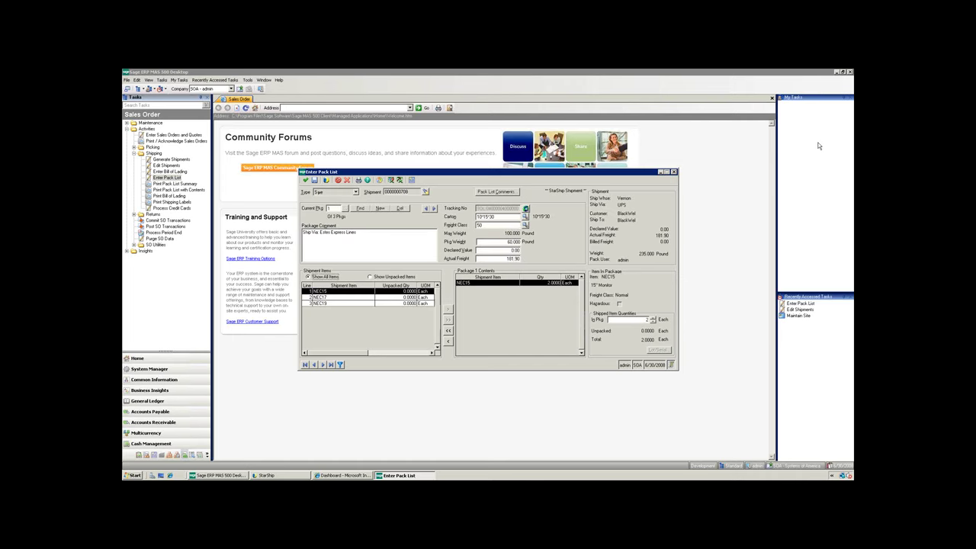